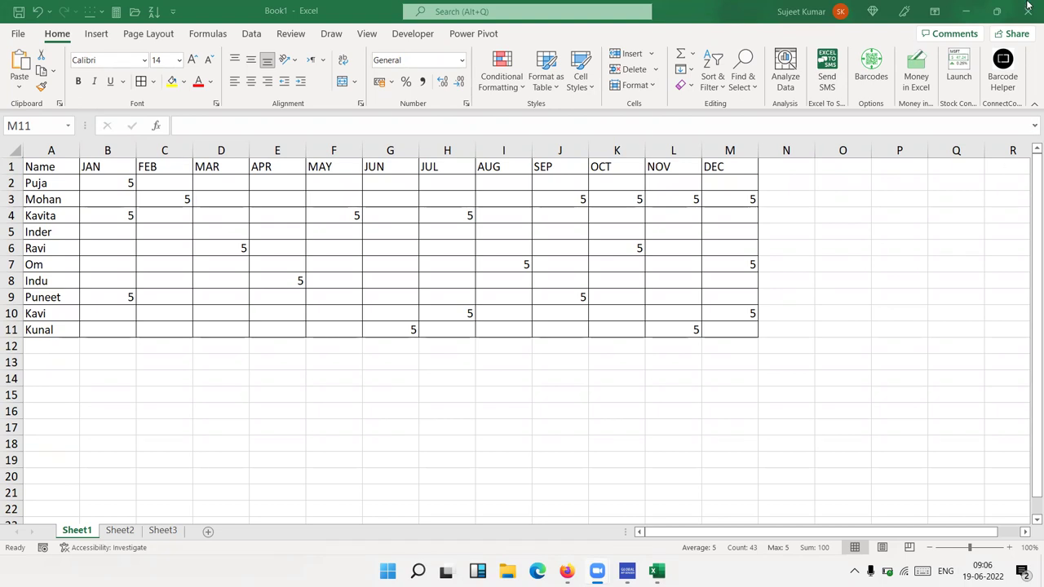
Step: Select the data table and point out several of its values, including Ravi's MAR and Indu's APR
left_click_drag(42, 163, 713, 339)
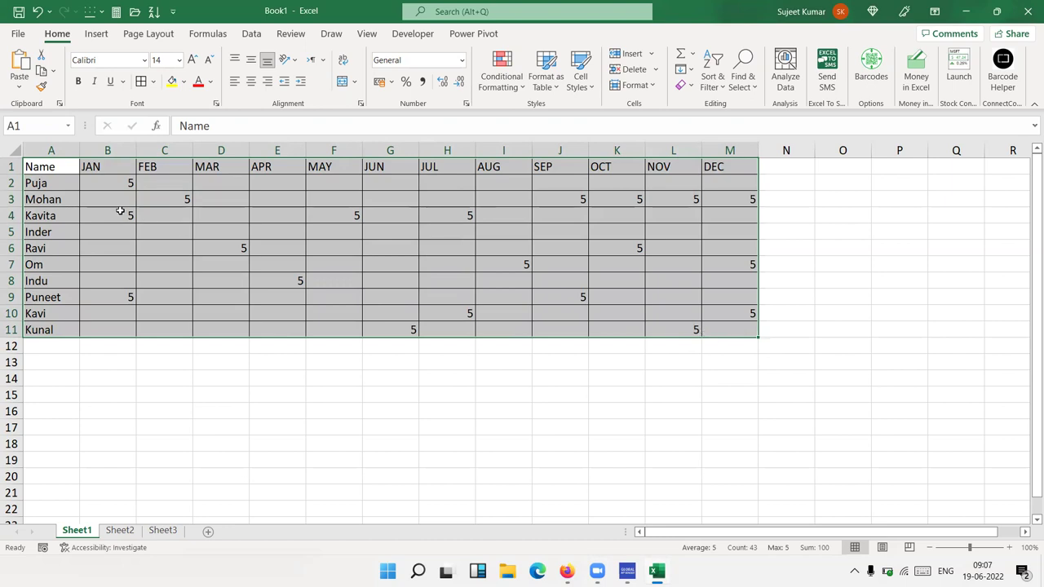
left_click(163, 215)
left_click(236, 232)
left_click(244, 248)
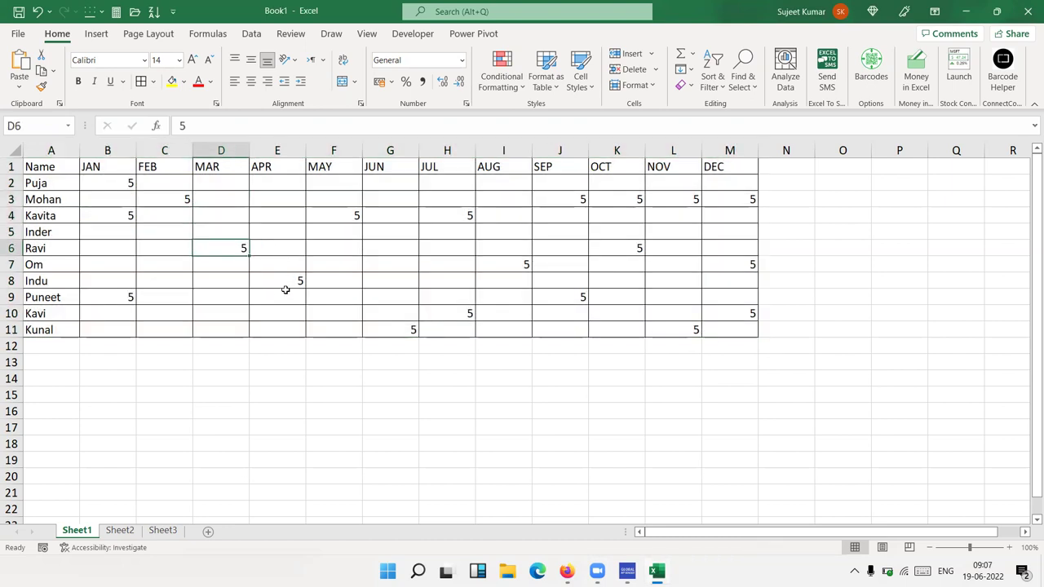
left_click(285, 285)
left_click(400, 328)
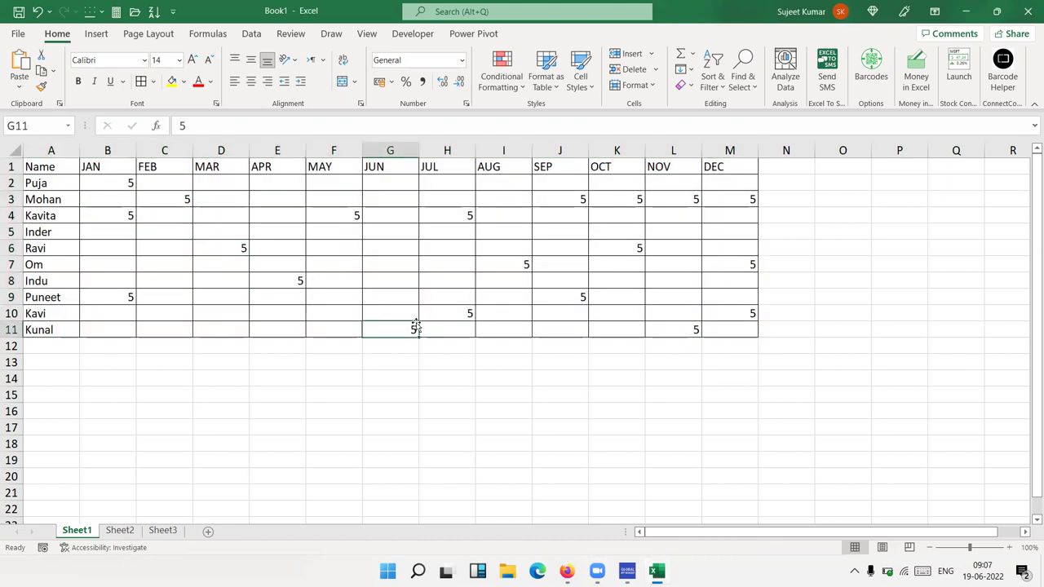
left_click(461, 315)
Step: Enter 63 as Om's AUG value in I7 and 52 as Indu's APR value in E8
left_click(523, 262)
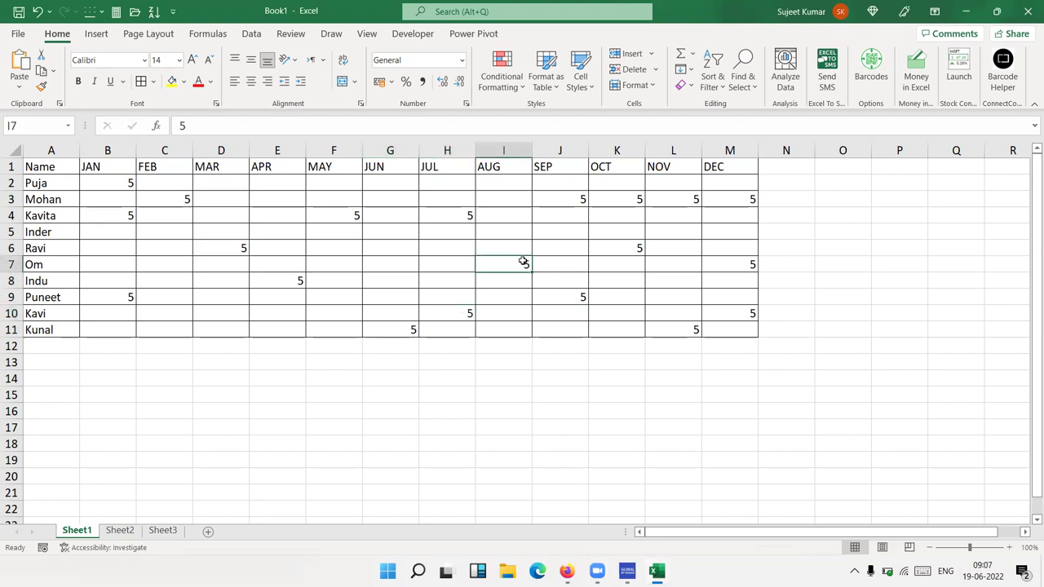
type("63")
left_click(292, 287)
type("52")
key("Return")
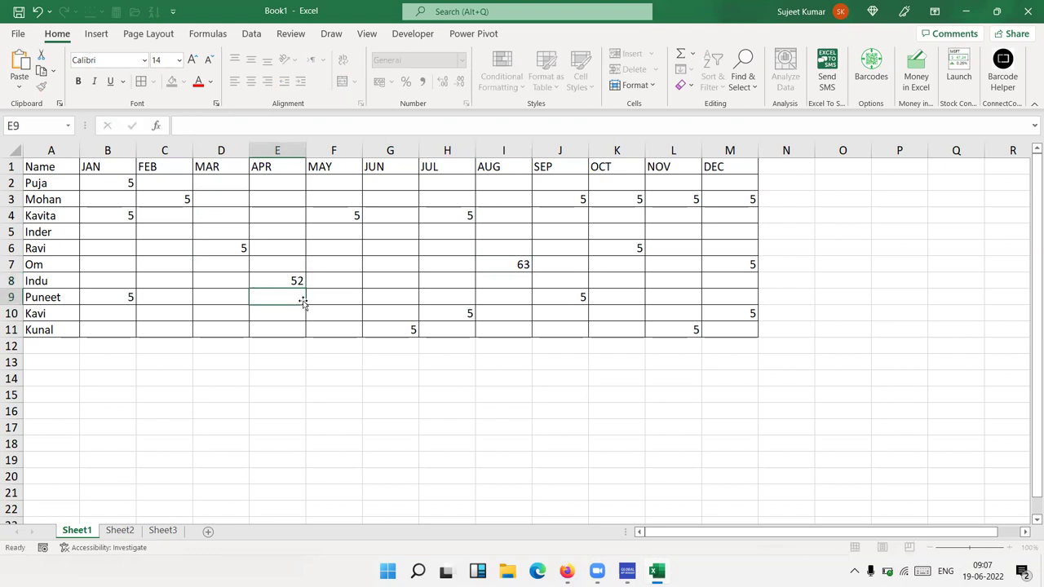
left_click(120, 186)
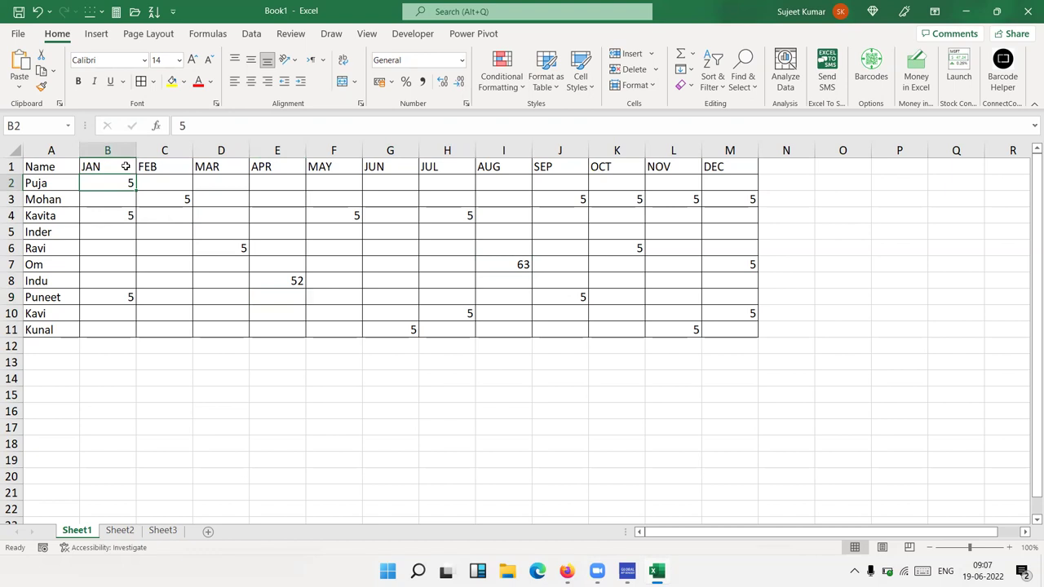
type("JAN")
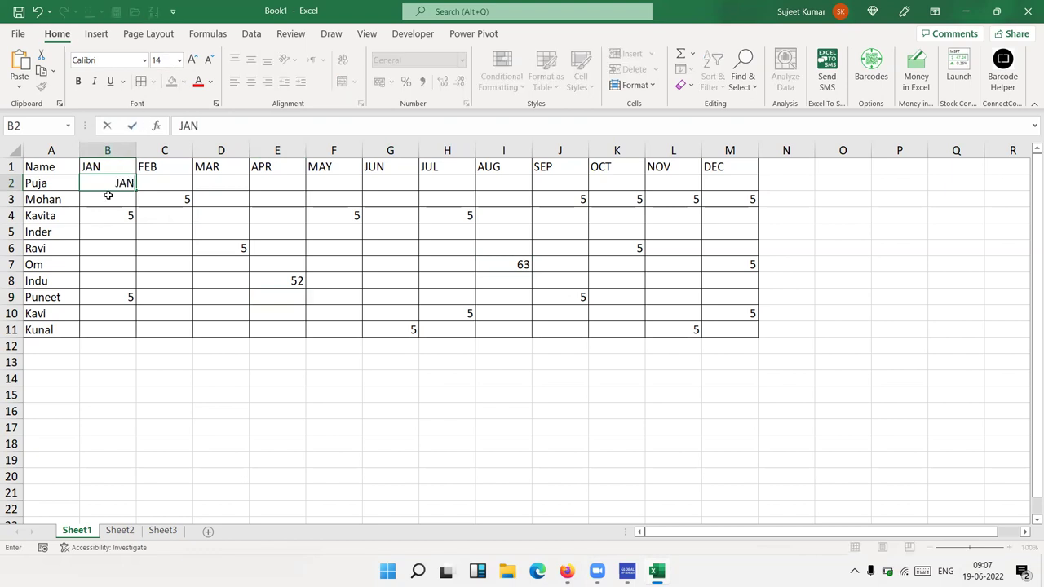
left_click(107, 211)
type("JAN")
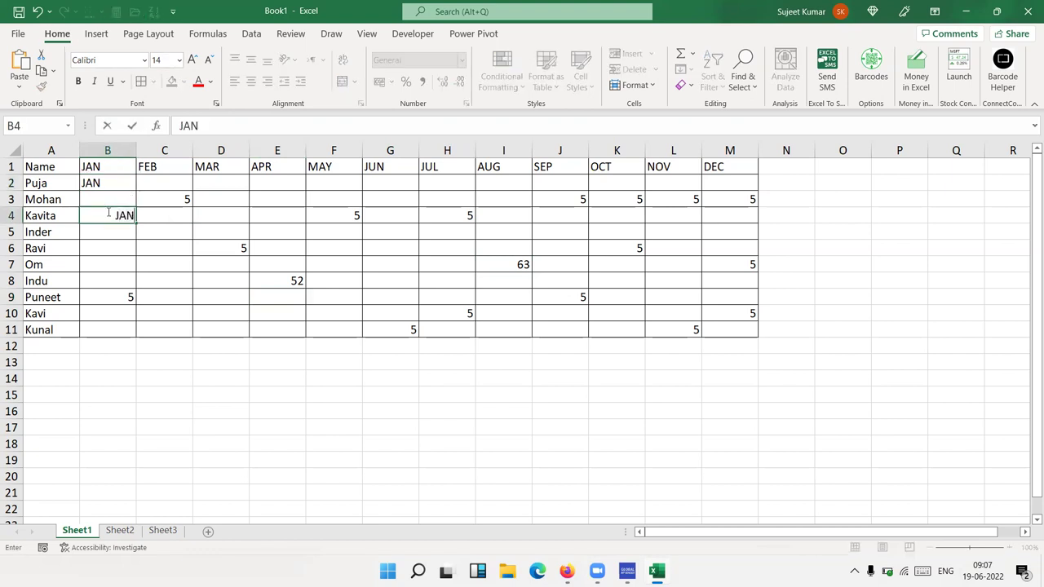
left_click(65, 313)
left_click(107, 298)
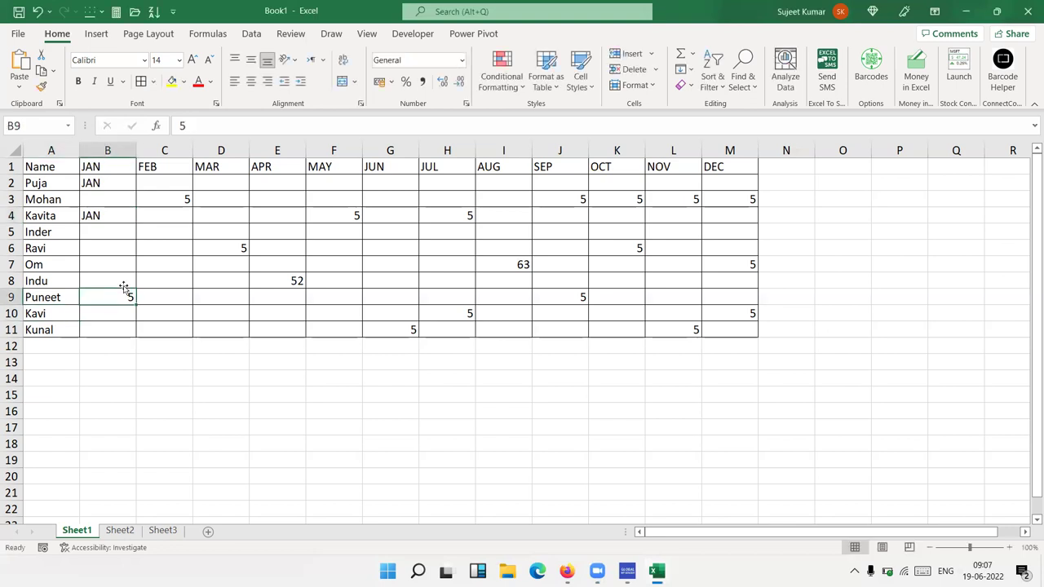
type("JAN")
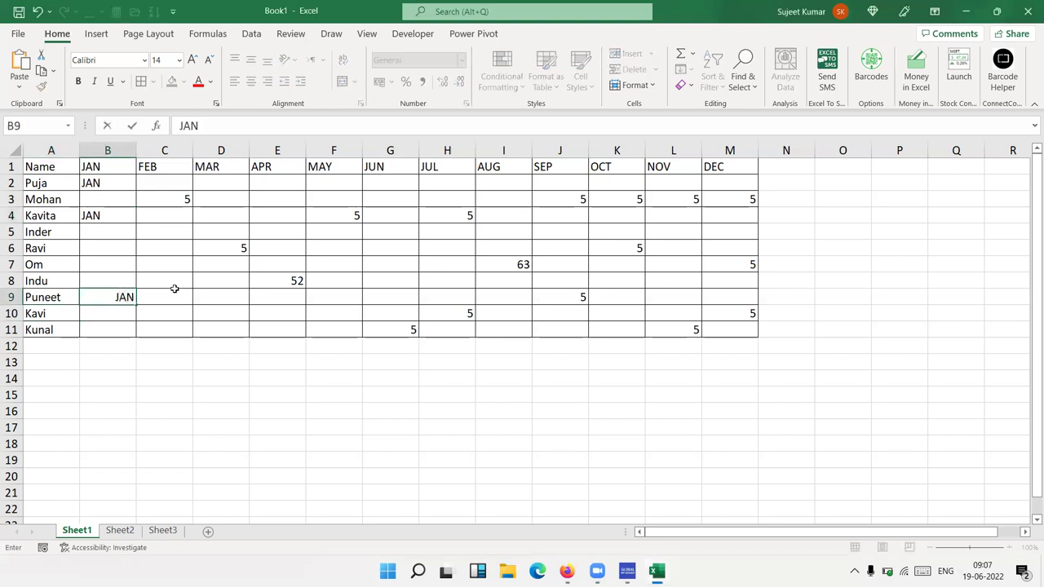
left_click(167, 195)
type("FEB")
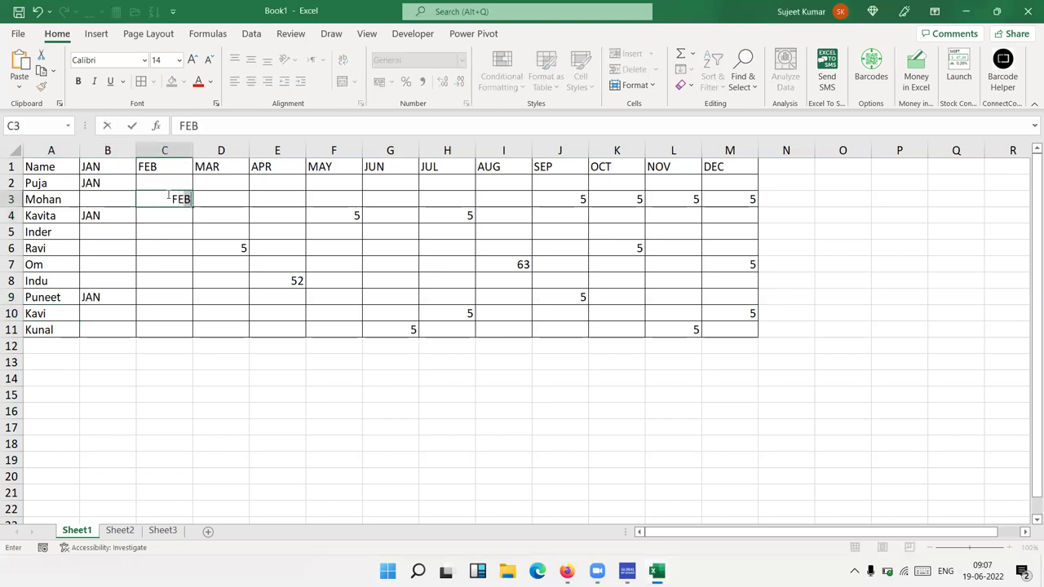
key("Return")
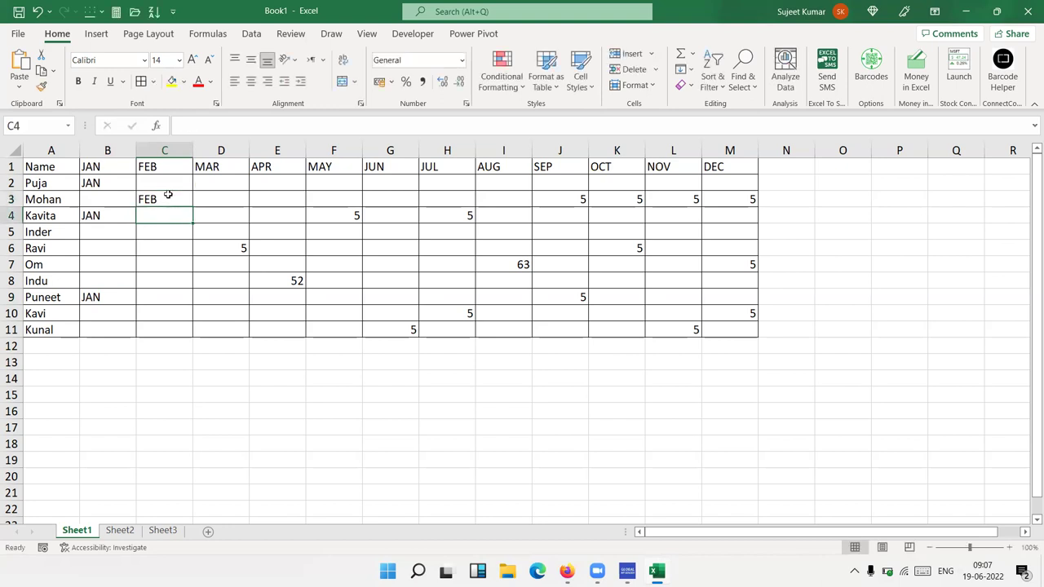
key("ctrl+z")
key("ctrl+z")
key("ctrl+z")
key("ctrl+z")
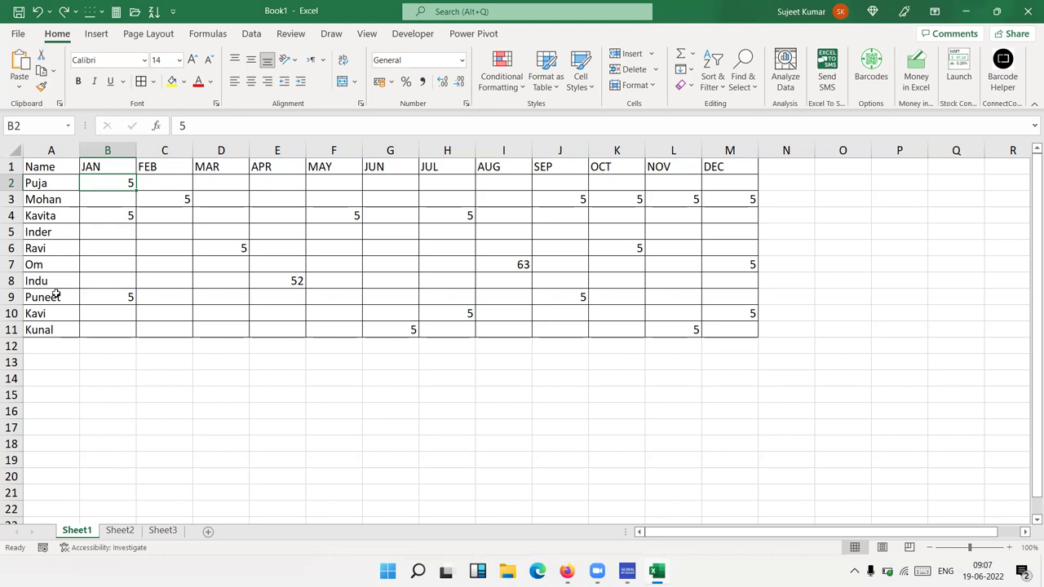
Step: Copy the header row A1:M1 and paste it into A16
left_click(60, 168)
left_click(52, 378)
left_click_drag(52, 168, 718, 166)
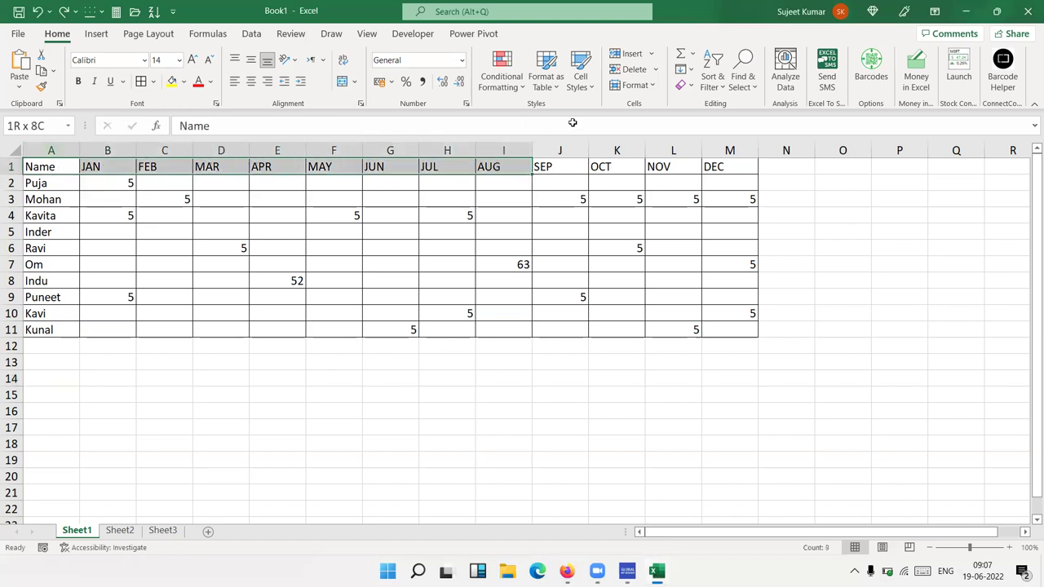
key("ctrl+c")
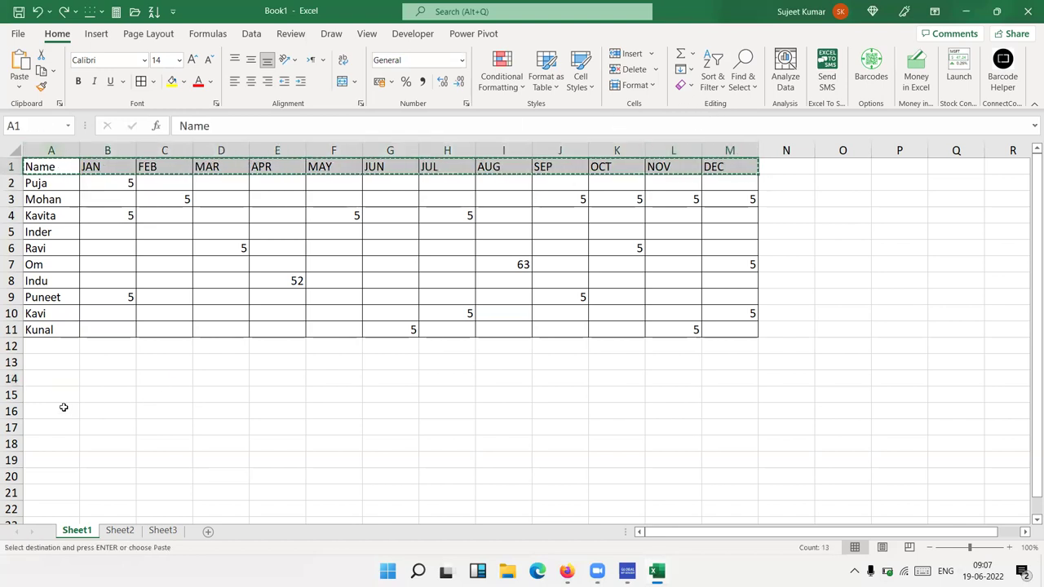
left_click(63, 406)
key("ctrl+v")
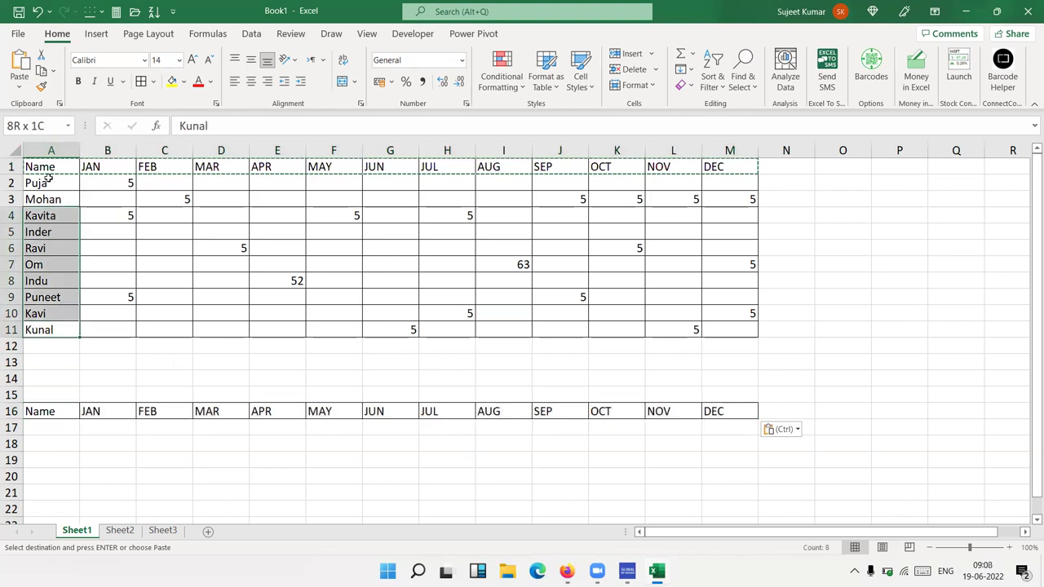
Step: Copy the ten names from A2:A11 into A17 below the new Name header
left_click_drag(39, 330, 48, 181)
key("ctrl+c")
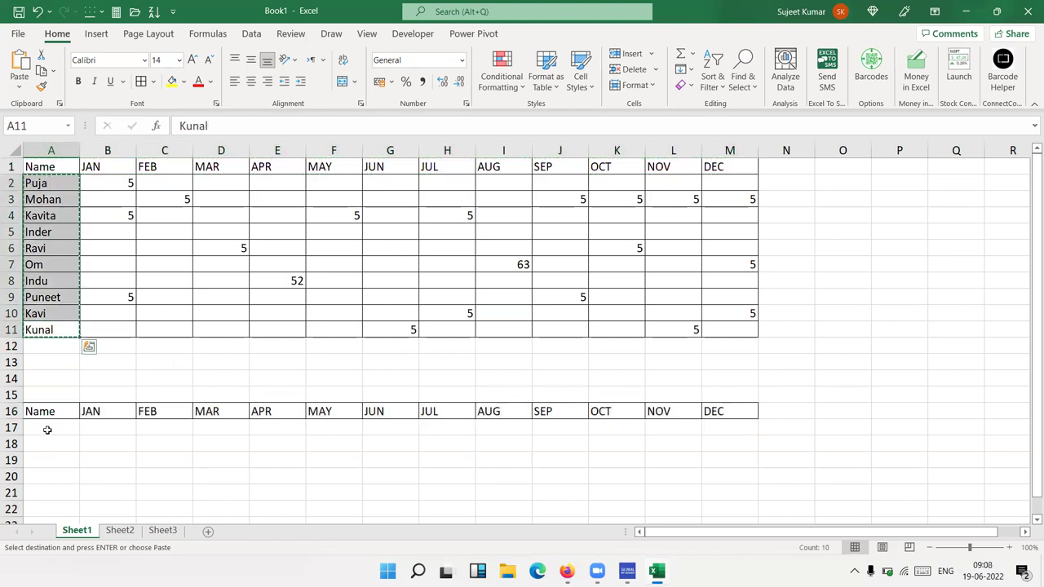
left_click(47, 426)
key("ctrl+v")
left_click(122, 427)
scroll(310, 420, "down", 3)
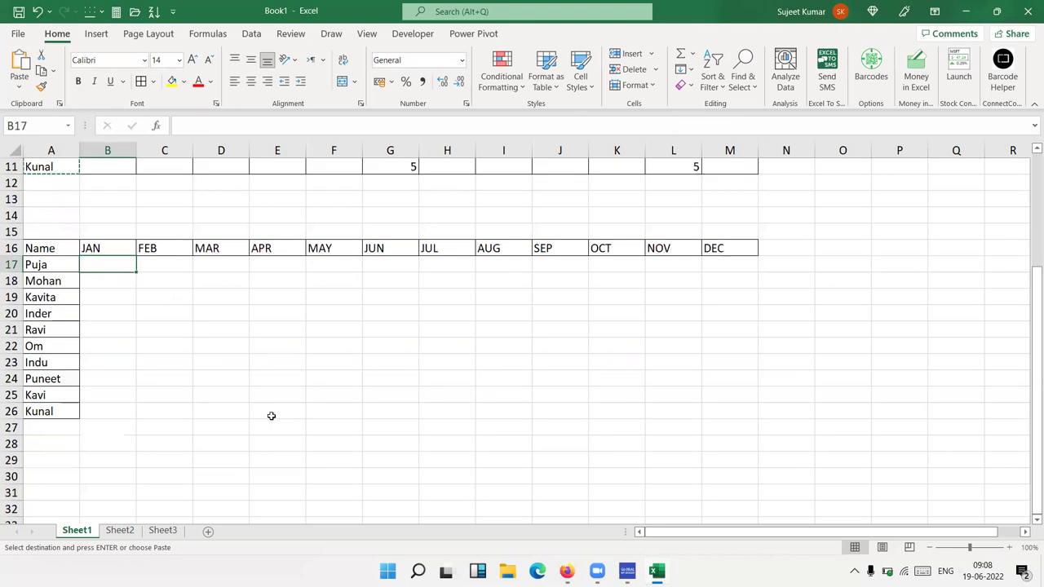
scroll(226, 408, "down", 3)
scroll(224, 408, "up", 7)
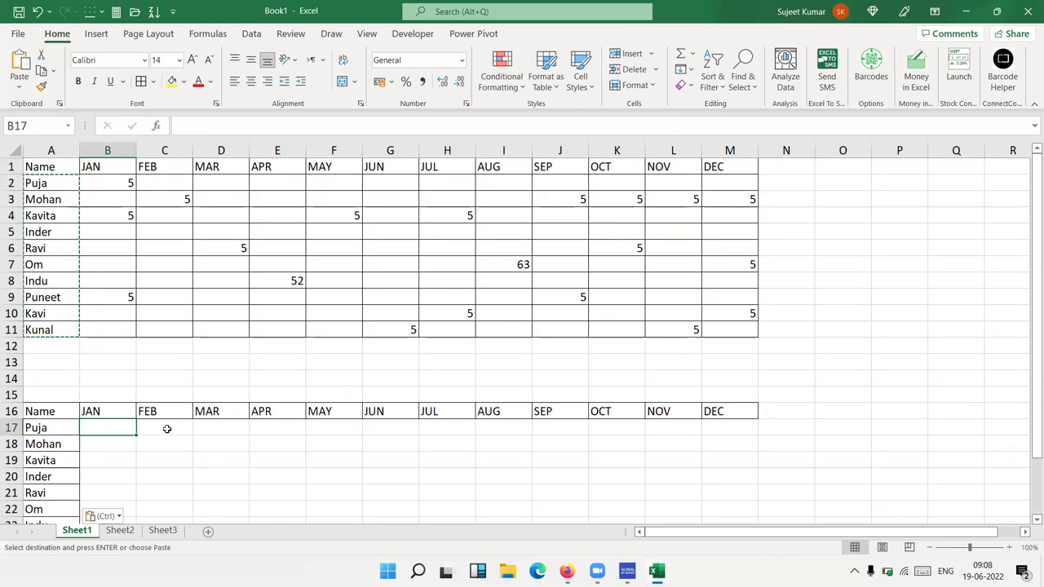
Step: Enter =IF(B2>0,B1,"") in cell B17
key("Escape")
type("=i")
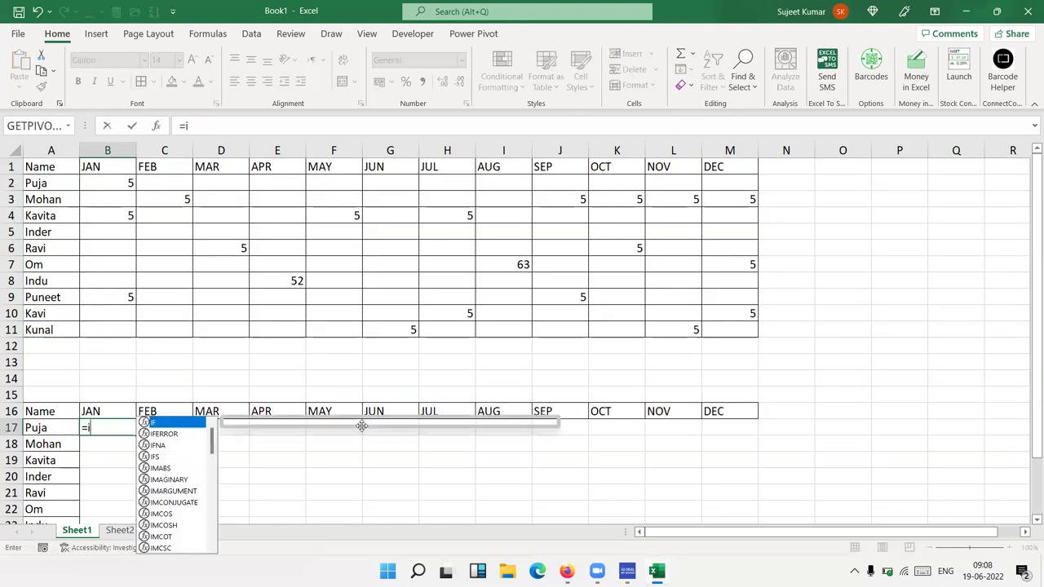
key("Tab")
left_click(95, 187)
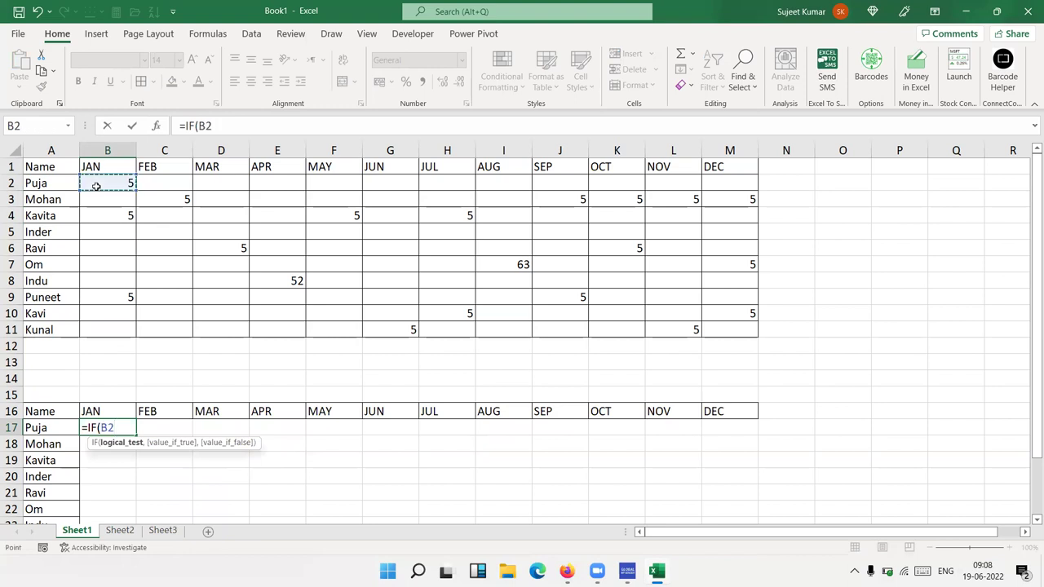
type(">0")
type(",")
left_click(95, 167)
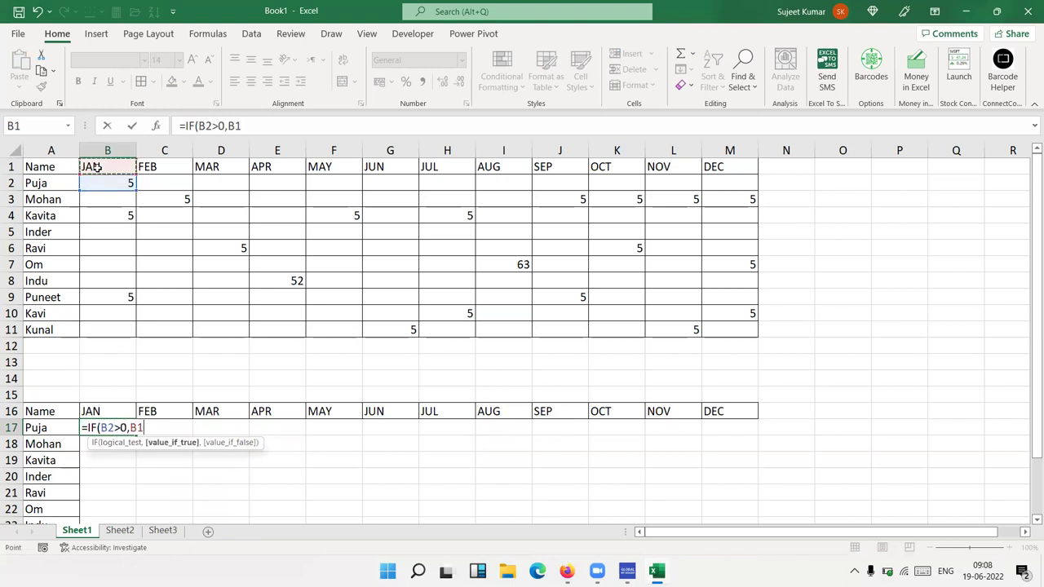
type(",")
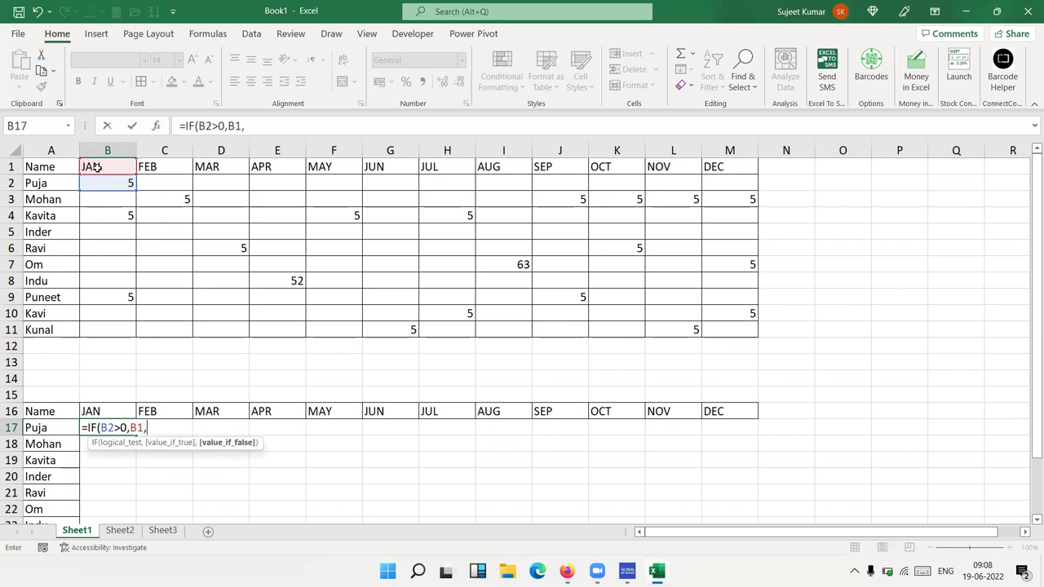
key("Return")
Step: Make the B1 reference in B17 absolute as $B$1
key("Up")
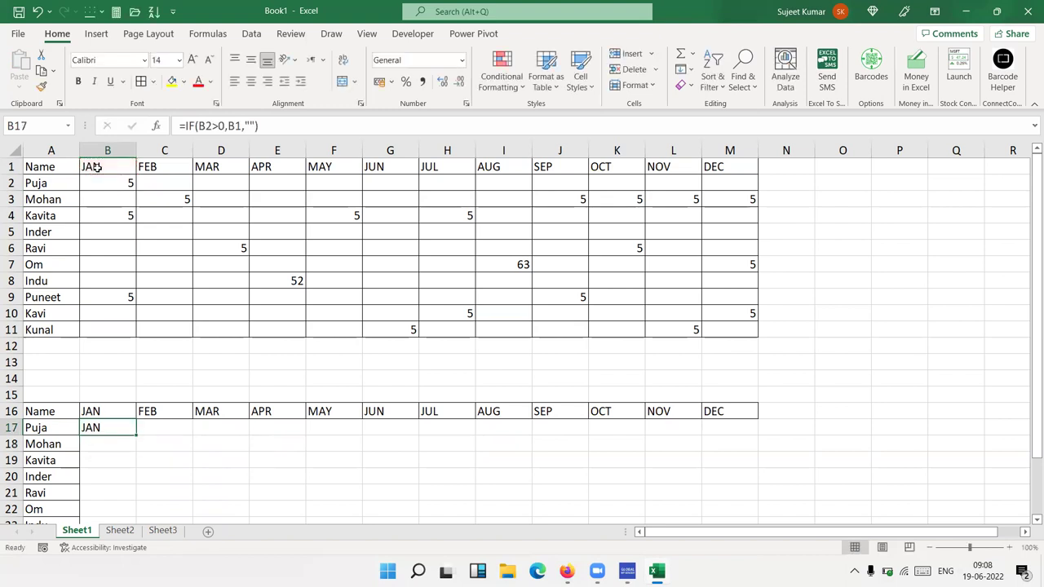
left_click(231, 125)
key("F4")
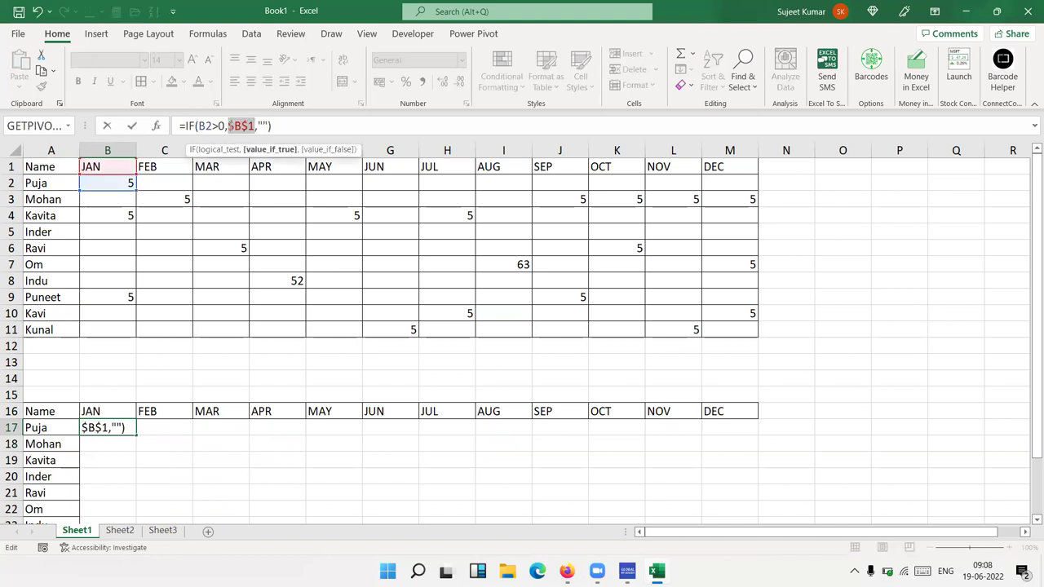
key("Return")
scroll(128, 242, "down", 3)
scroll(105, 279, "down", 1)
Step: Edit B17 to =IF(B2>0,B$1,"") by removing the dollar sign before B
left_click(126, 262)
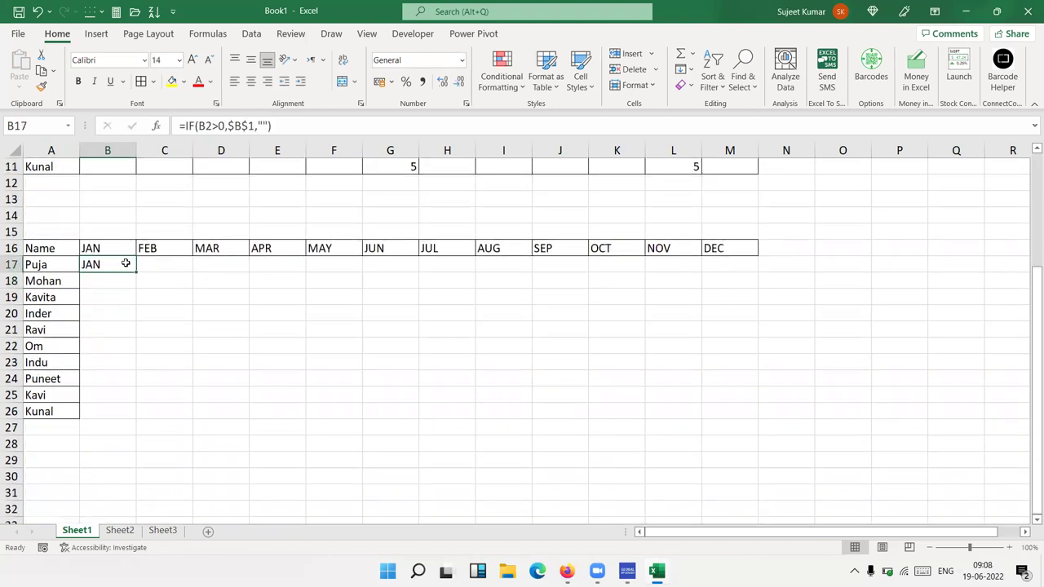
left_click_drag(135, 271, 756, 284)
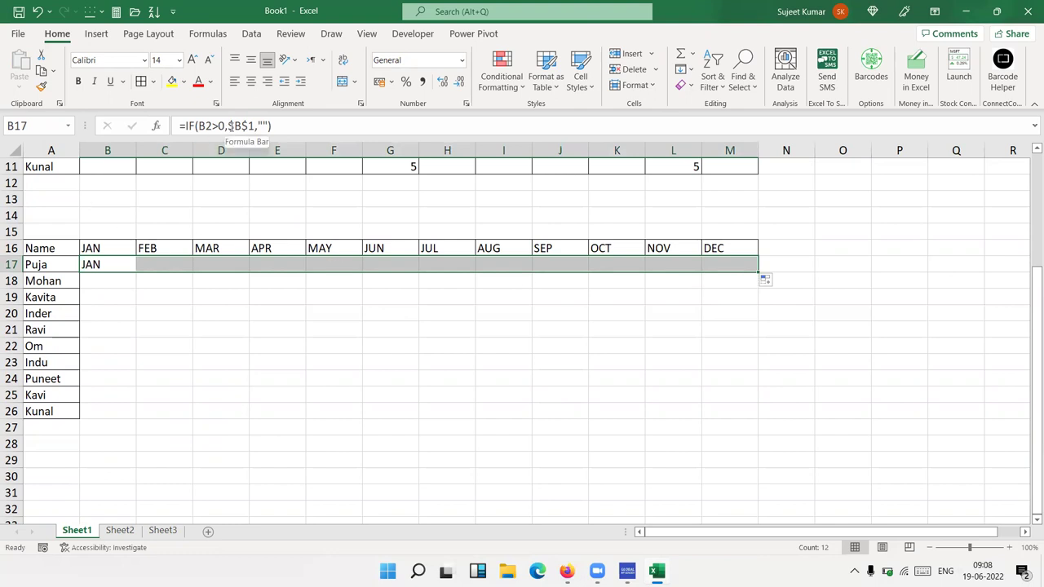
left_click(230, 126)
key("BackSpace")
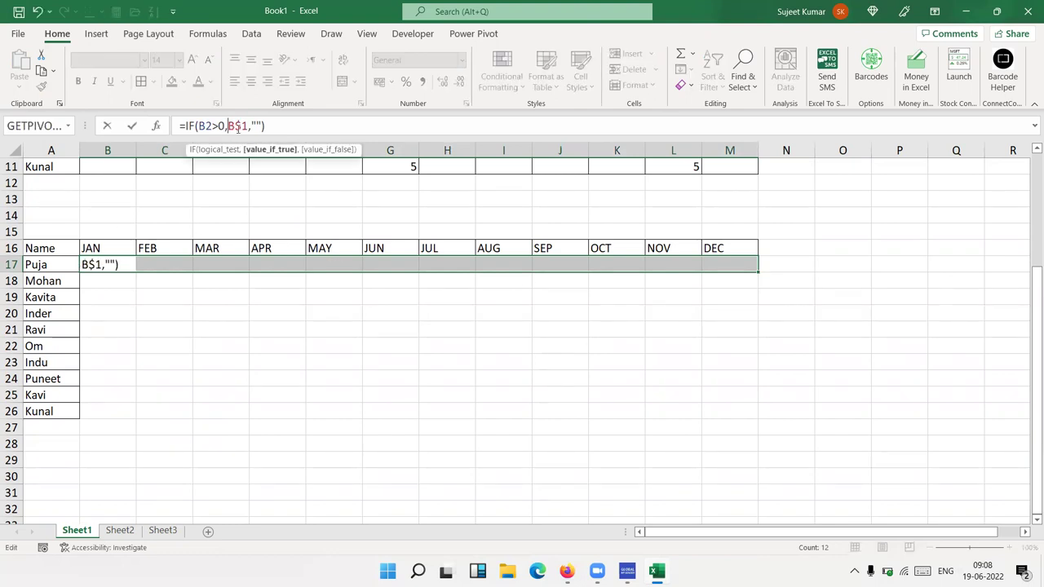
key("Return")
key("Up")
Step: Fill the corrected B17 formula across row 17 to M17
left_click(104, 261)
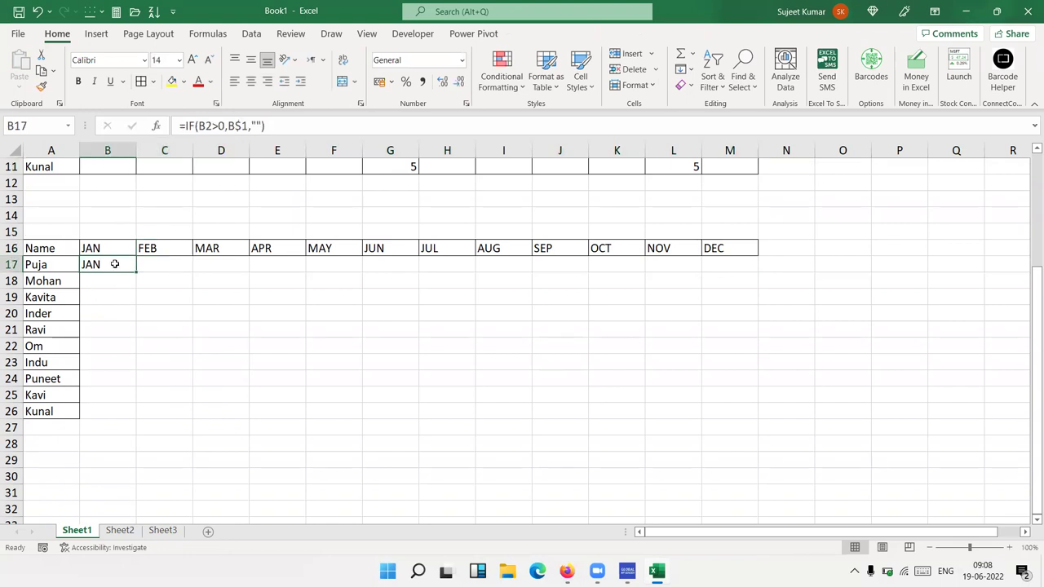
mouse_move(136, 273)
left_mouse_down()
mouse_move(774, 294)
mouse_move(757, 274)
left_mouse_up()
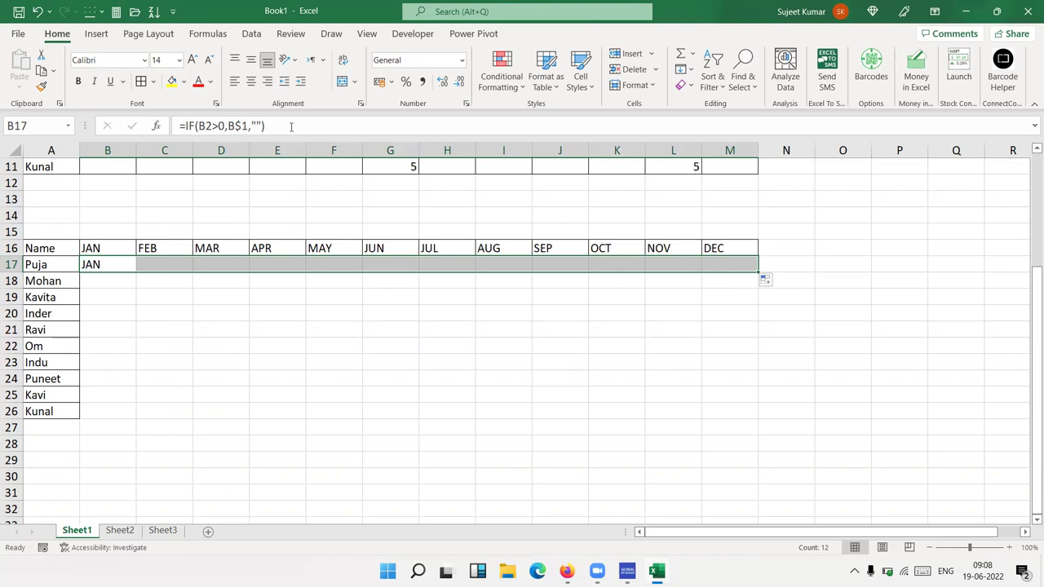
scroll(211, 195, "up", 3)
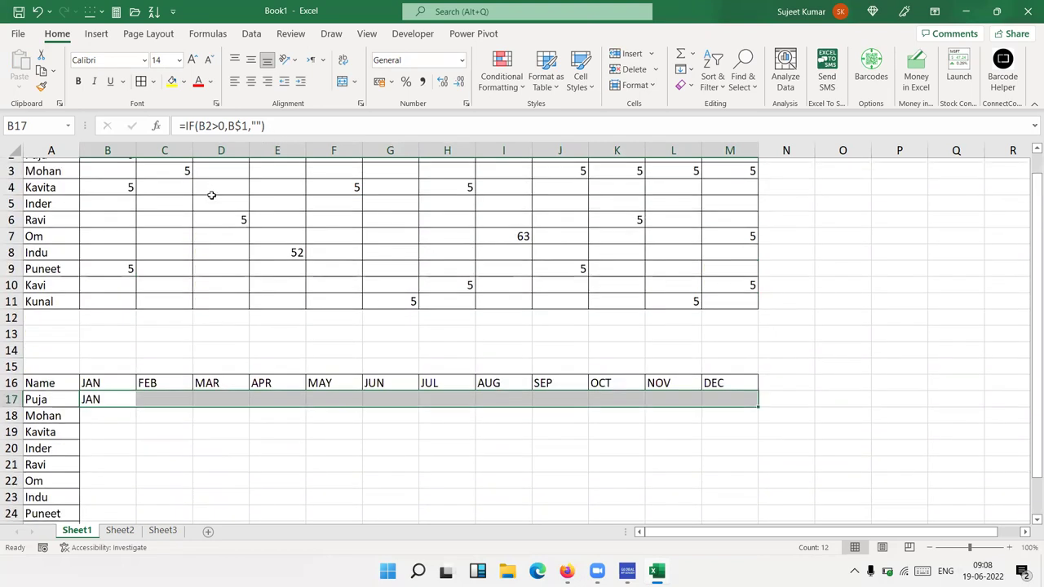
scroll(212, 195, "up", 1)
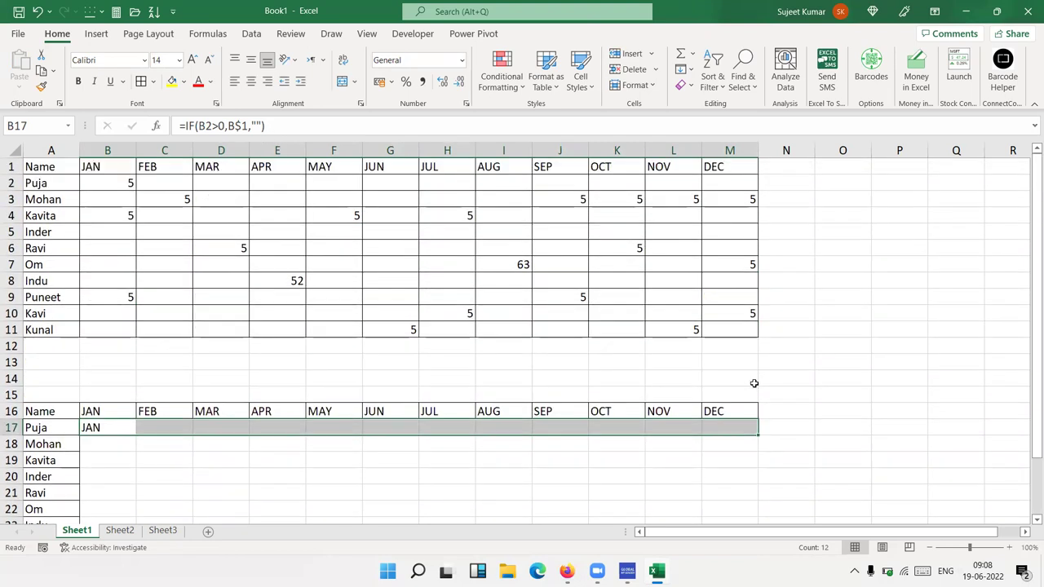
scroll(751, 375, "down", 7)
scroll(747, 280, "up", 3)
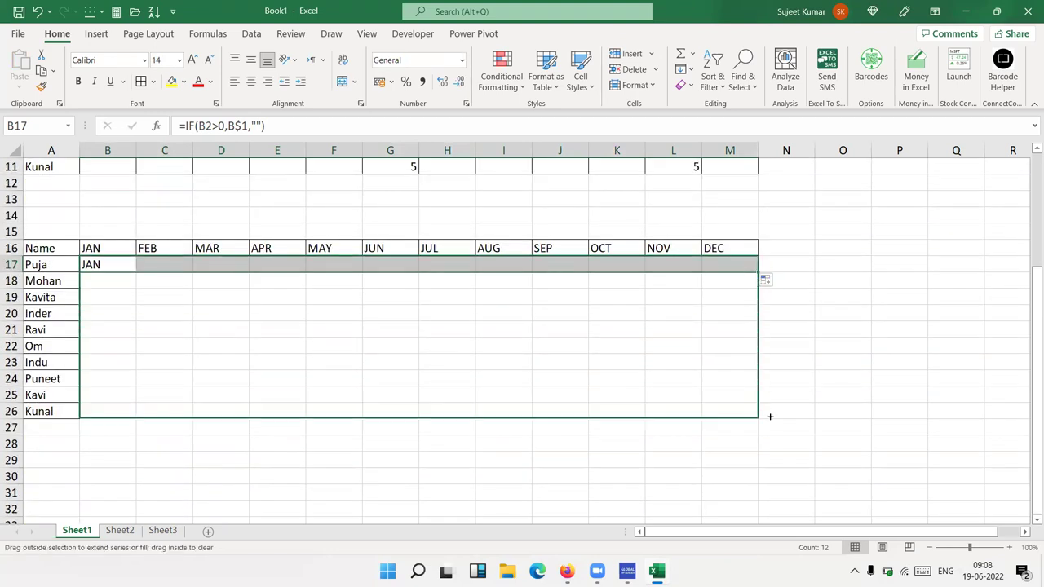
Step: Fill the row 17 formulas down through row 26
left_click_drag(757, 297, 770, 411)
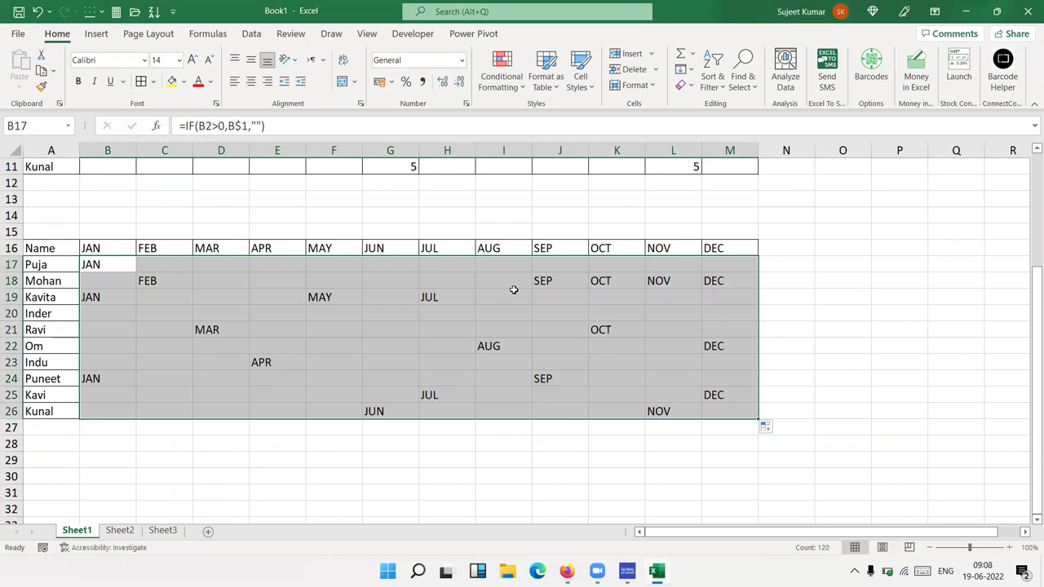
scroll(513, 289, "up", 4)
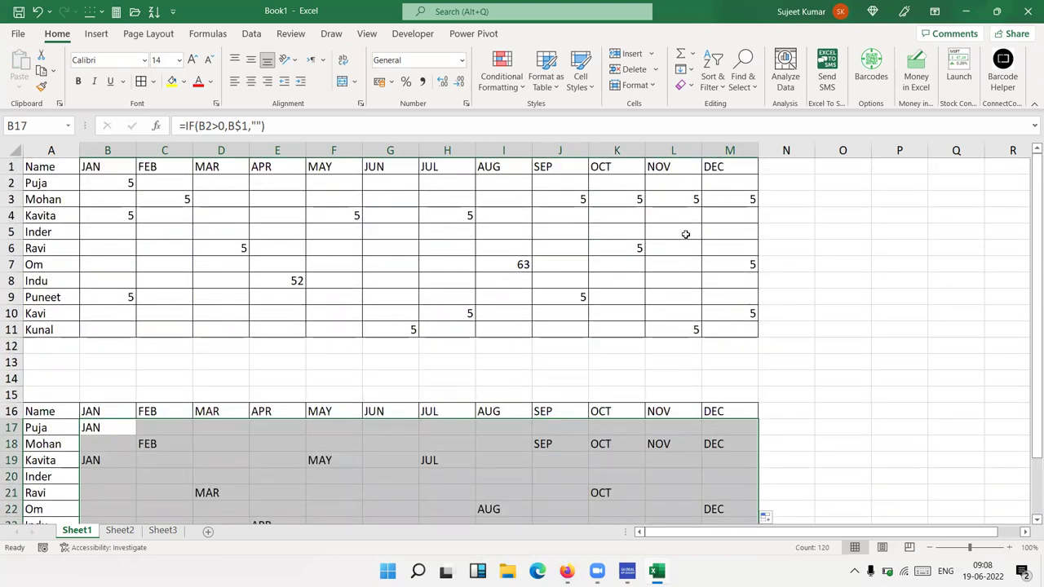
scroll(686, 259, "down", 3)
scroll(369, 205, "up", 2)
scroll(369, 205, "up", 2)
Step: Enter 8 in G2 and 6 in G7, then select the month-name table A16:M26
left_click(372, 184)
type("8")
key("Return")
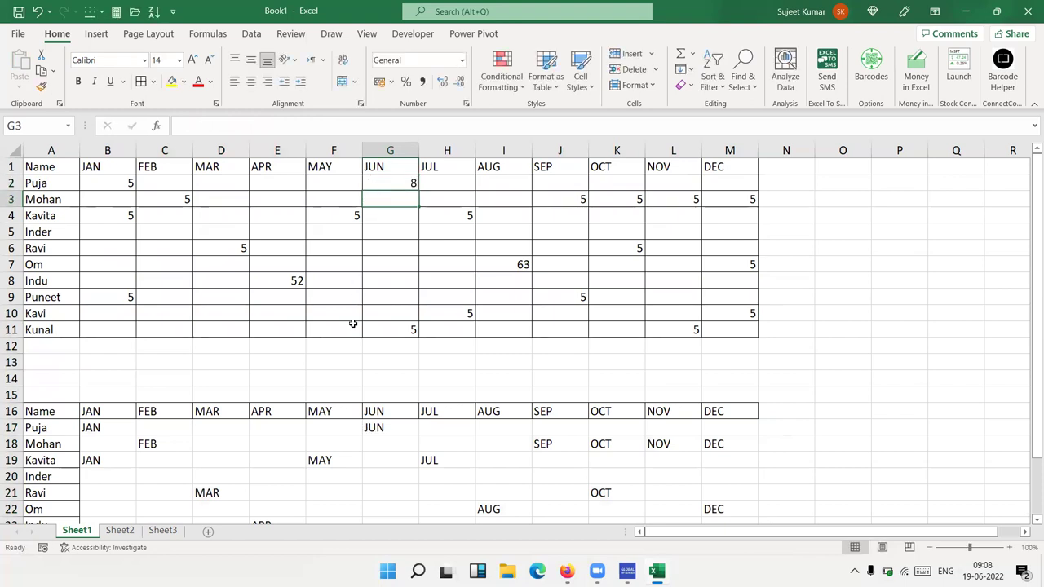
left_click(379, 266)
type("6")
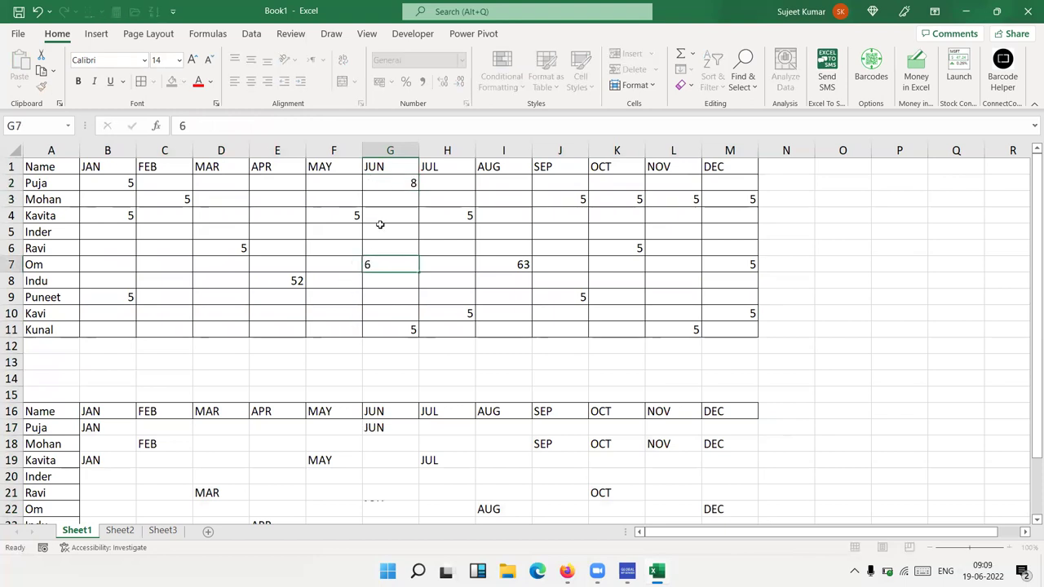
key("Return")
scroll(358, 398, "down", 3)
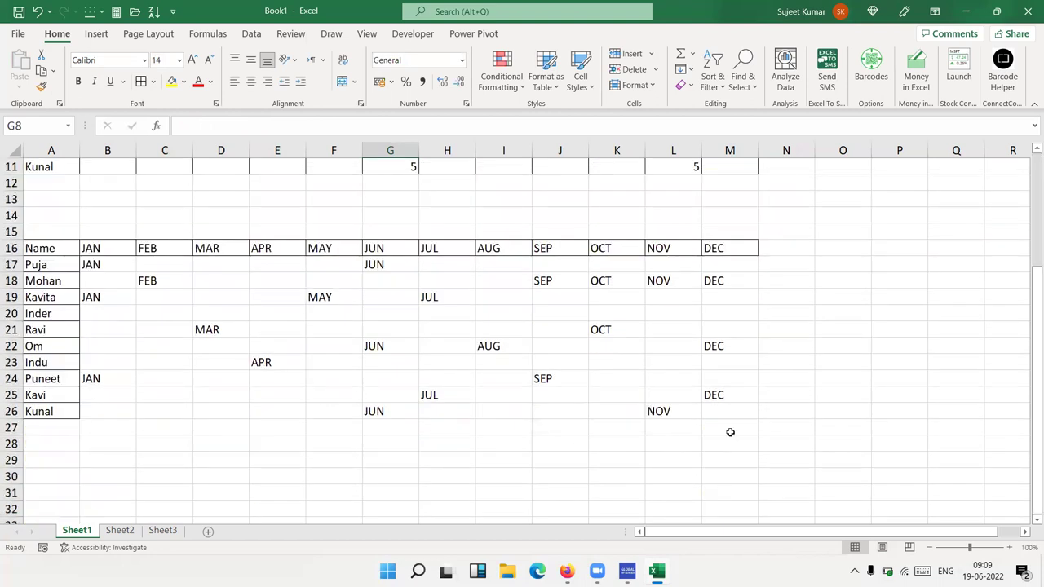
mouse_move(57, 252)
left_mouse_down()
mouse_move(615, 373)
mouse_move(720, 411)
left_mouse_up()
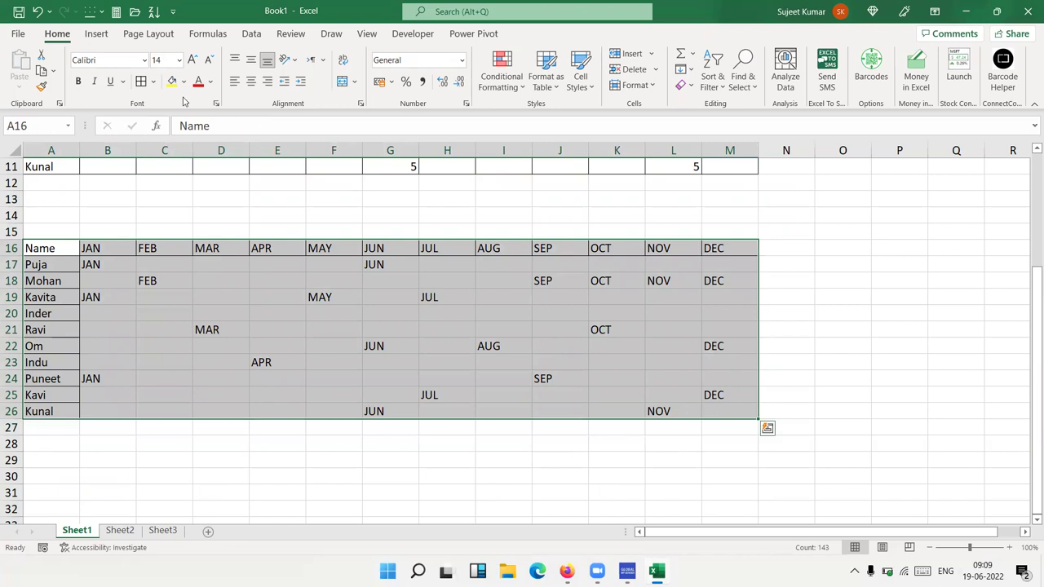
Step: Check the B2 value and the month-name formulas in D17, E19, G21, J20 and C17
scroll(161, 258, "down", 3)
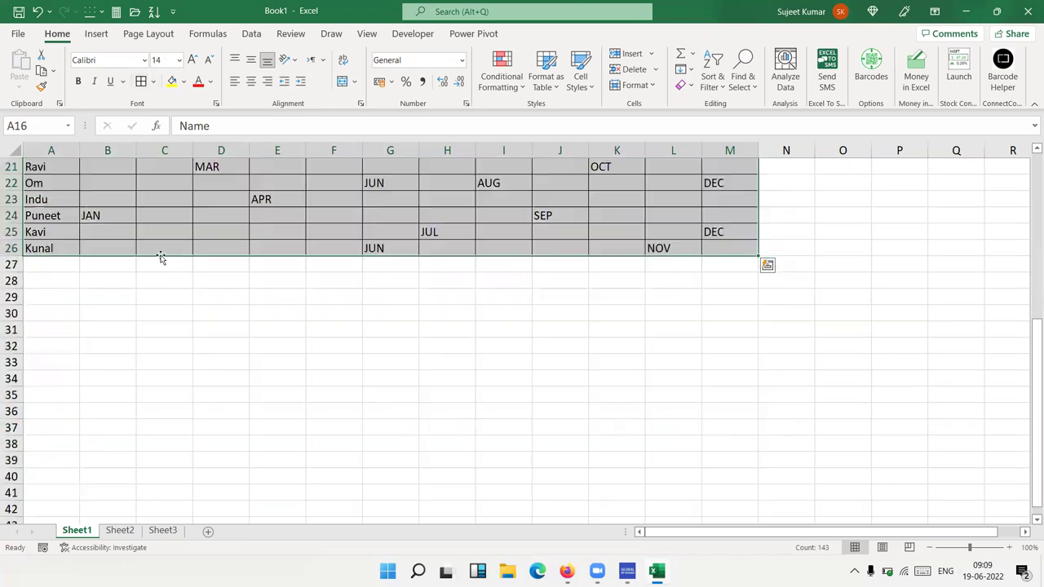
scroll(155, 257, "up", 3)
scroll(147, 254, "up", 3)
scroll(140, 253, "up", 1)
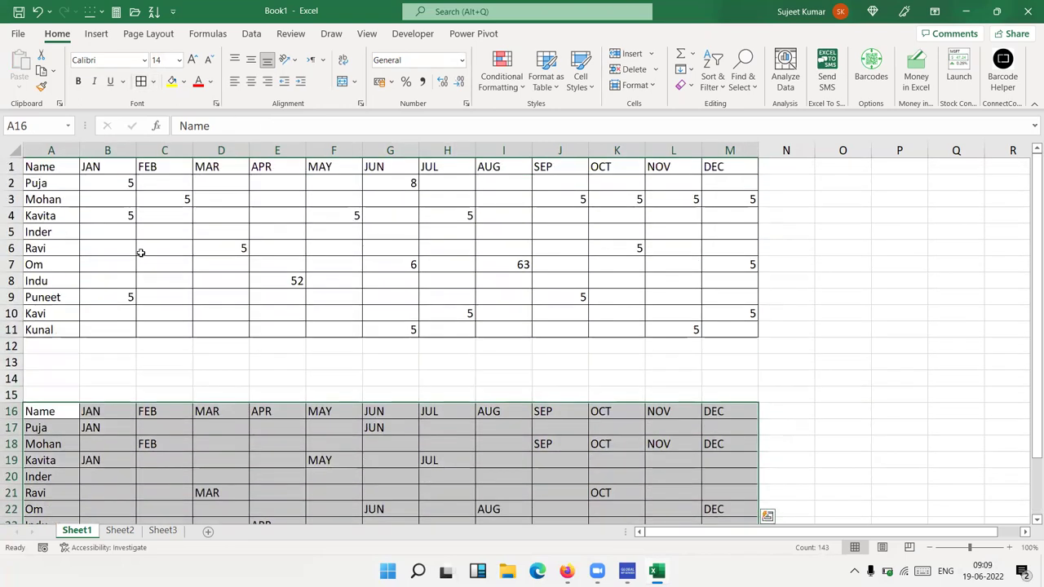
left_click(123, 178)
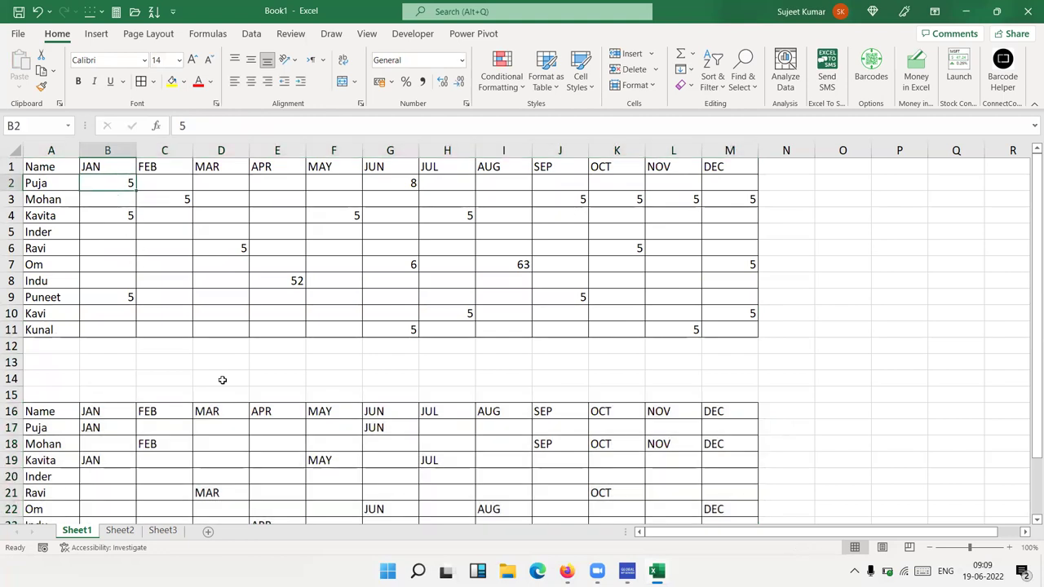
left_click(238, 430)
left_click(290, 457)
left_click(410, 492)
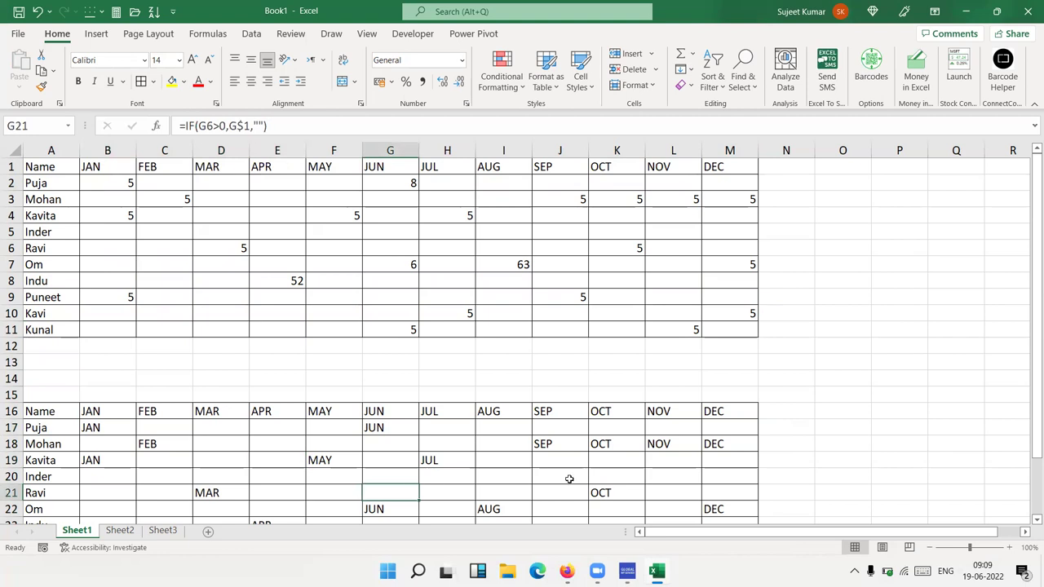
left_click(570, 478)
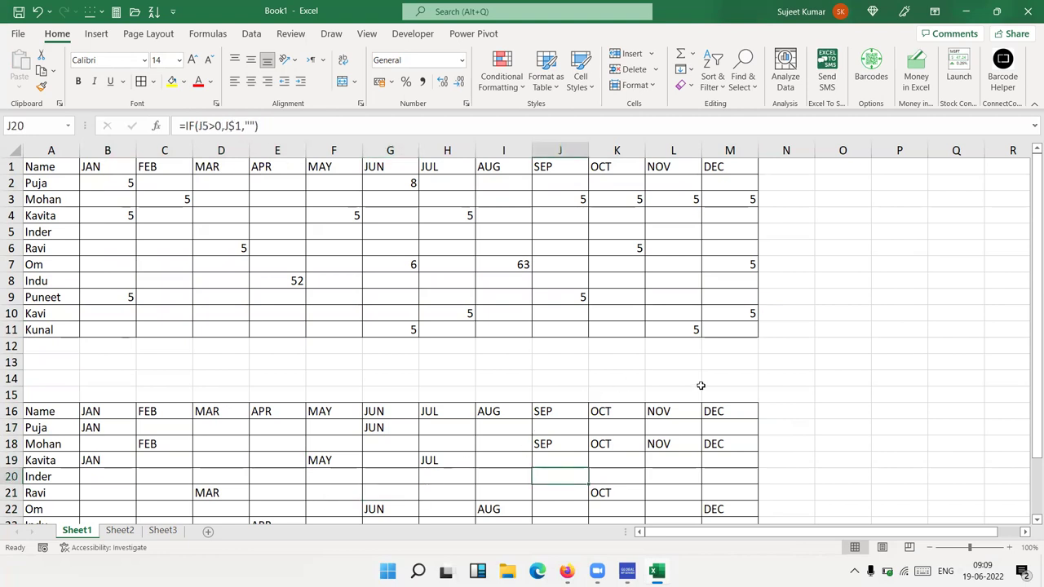
left_click_drag(747, 334, 409, 246)
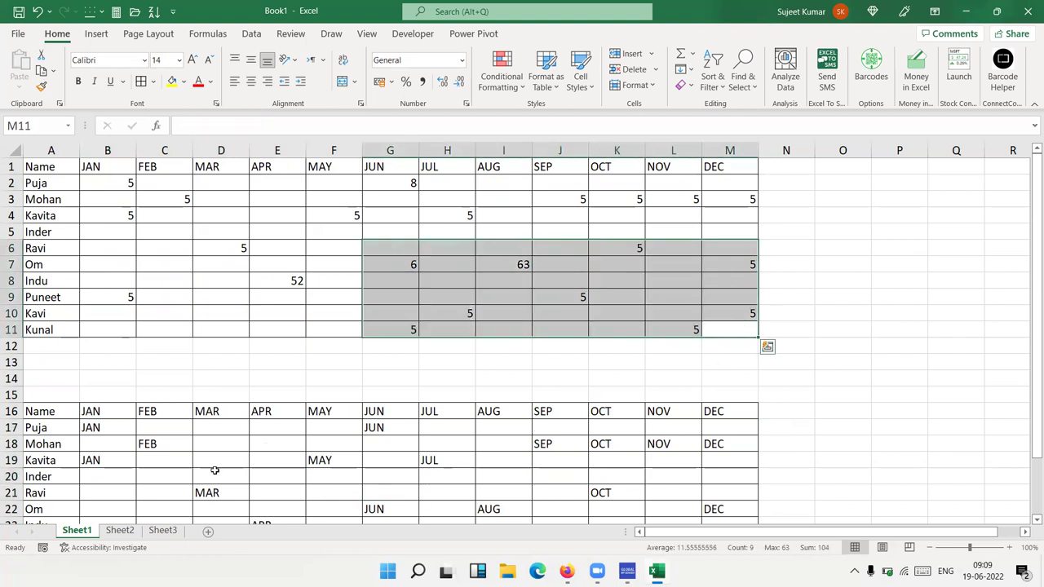
left_click(137, 434)
Step: Copy the data table A1:M11 and paste it onto Sheet2
left_click_drag(47, 169, 718, 327)
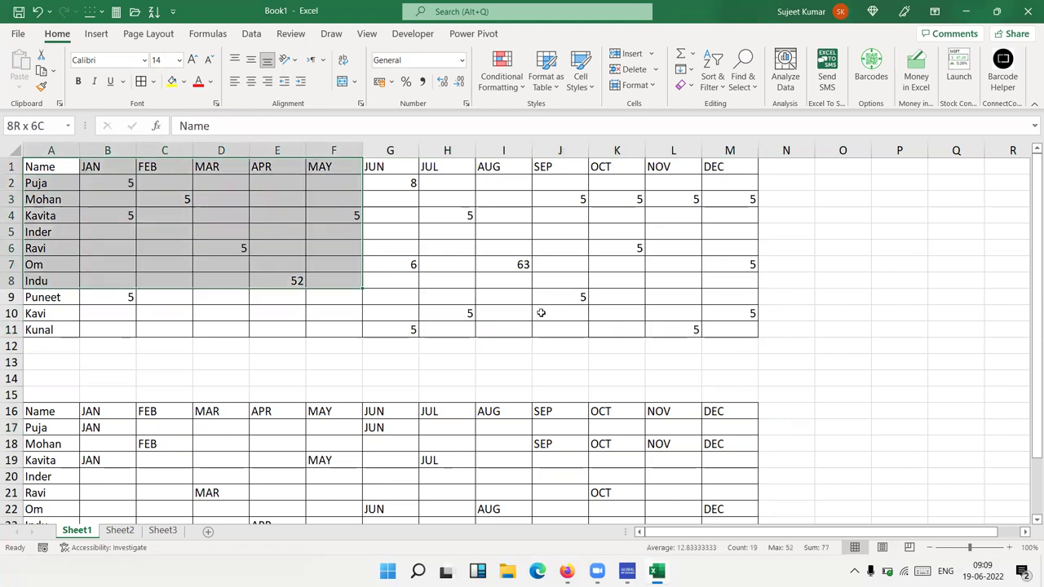
key("ctrl+c")
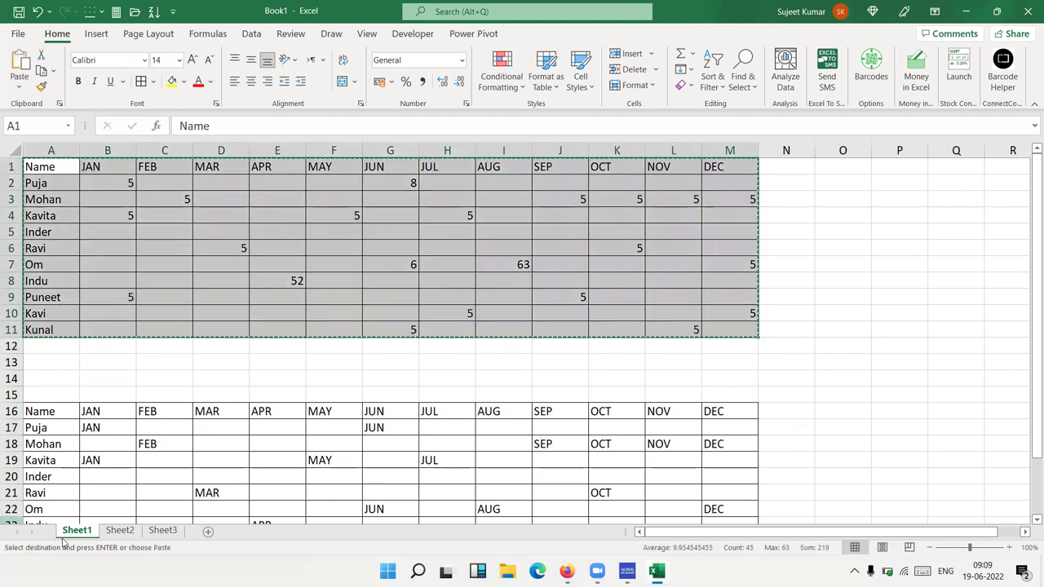
left_click(119, 532)
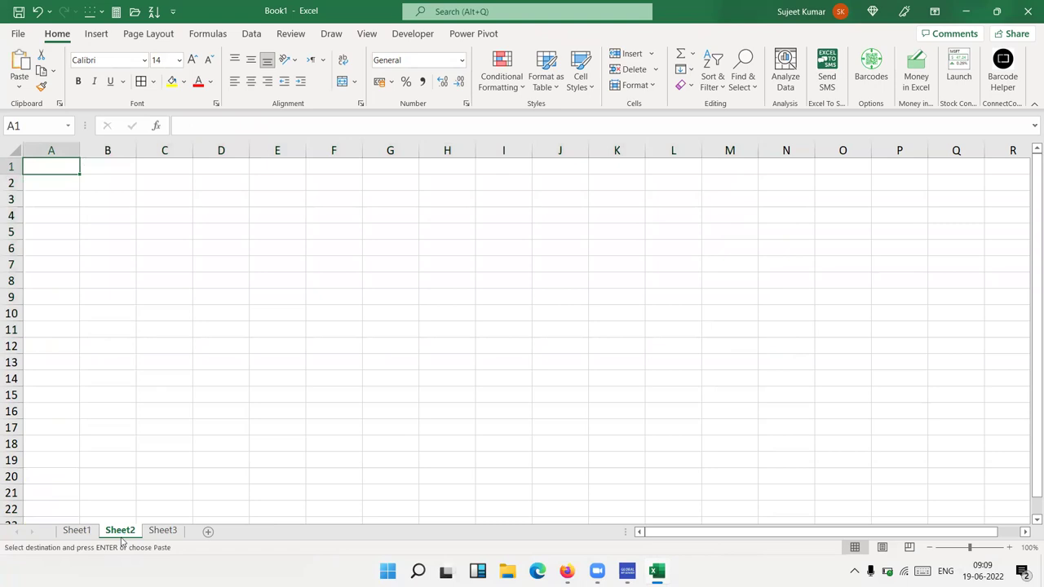
key("ctrl+v")
left_click(112, 271)
left_click(149, 226)
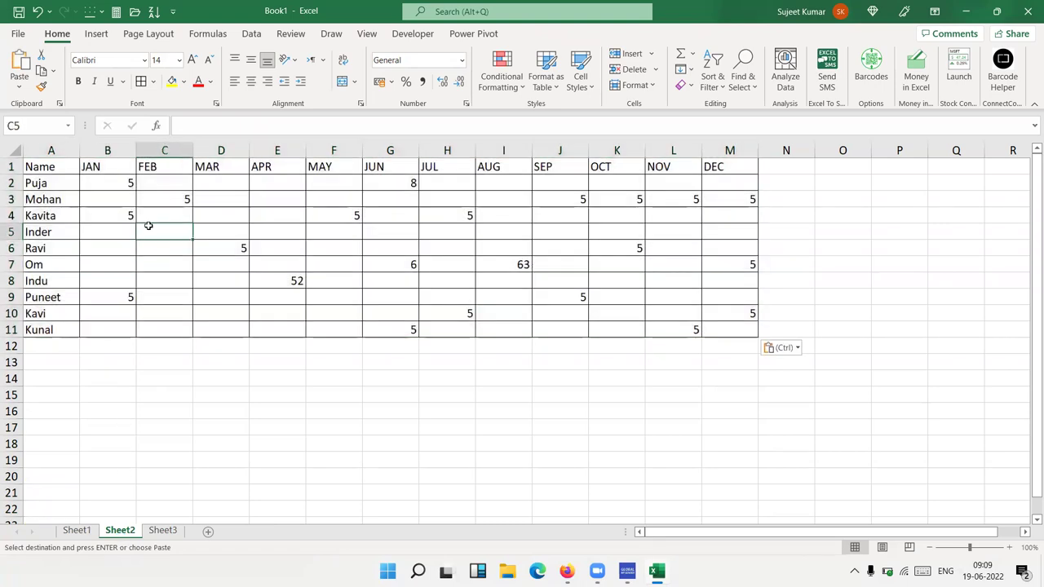
left_click(99, 196)
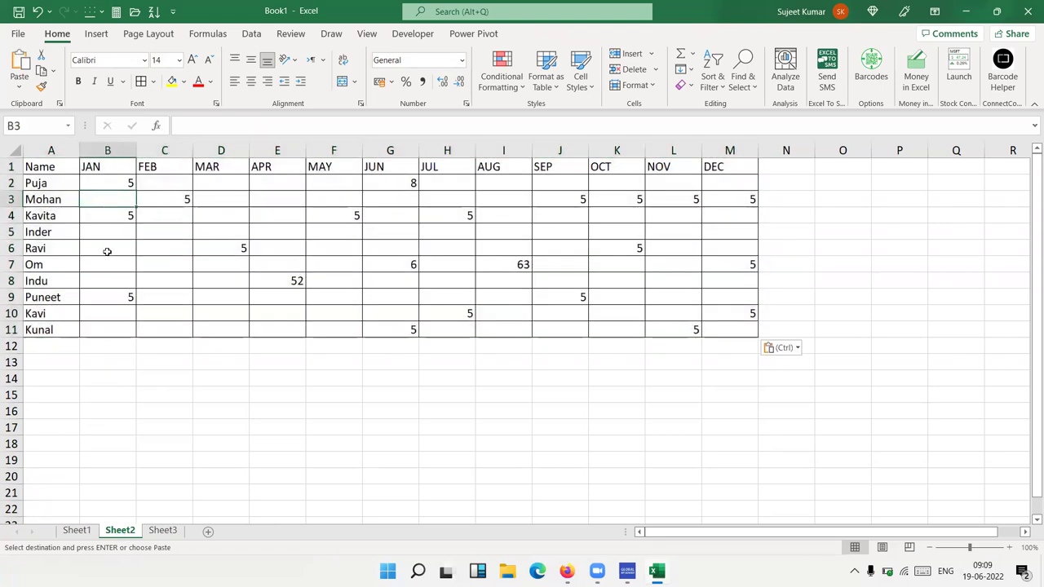
Step: Open the VBA editor from Developer, insert a new Module1, and snap it to the left half
left_click(413, 34)
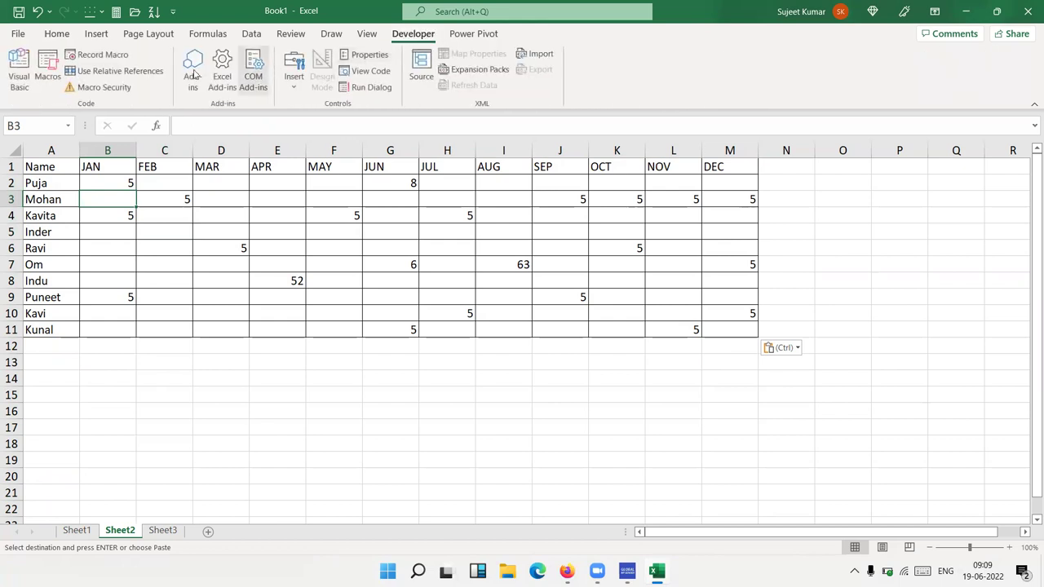
left_click(18, 69)
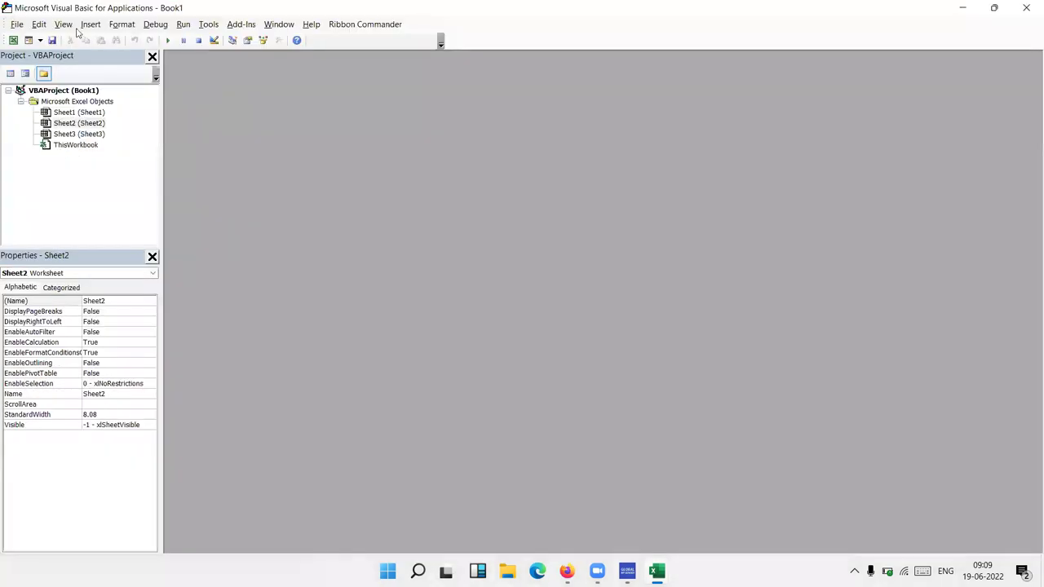
left_click(91, 25)
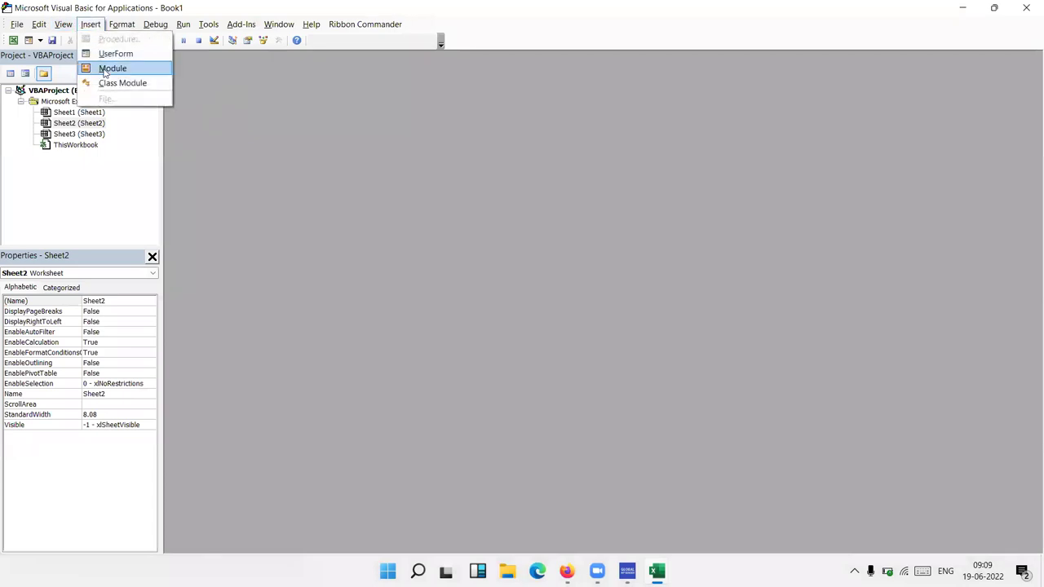
left_click(110, 68)
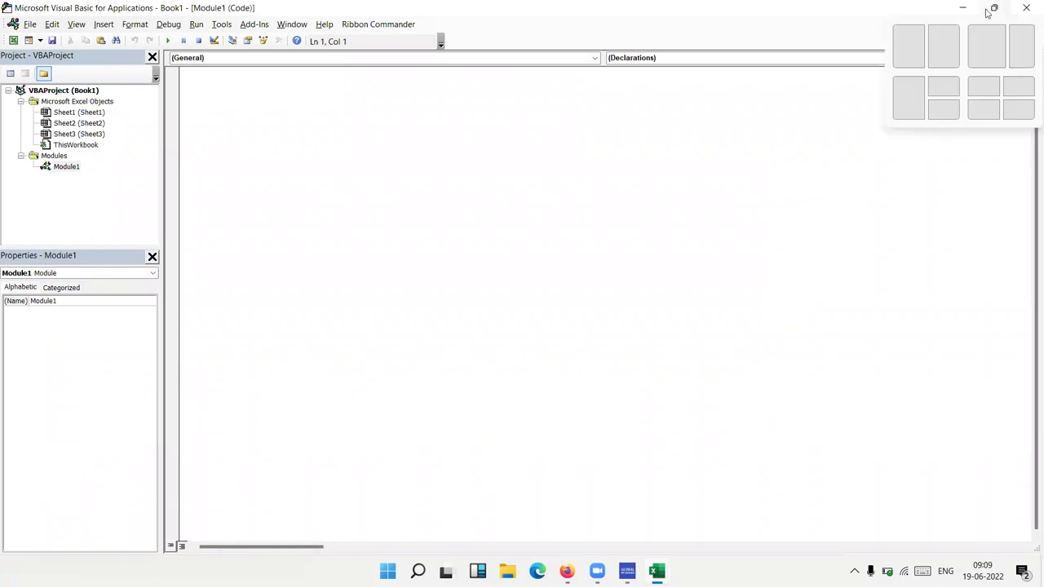
left_click(905, 33)
Step: Snap Excel to the right half and start the Sub upd() procedure in Module1
left_click(606, 186)
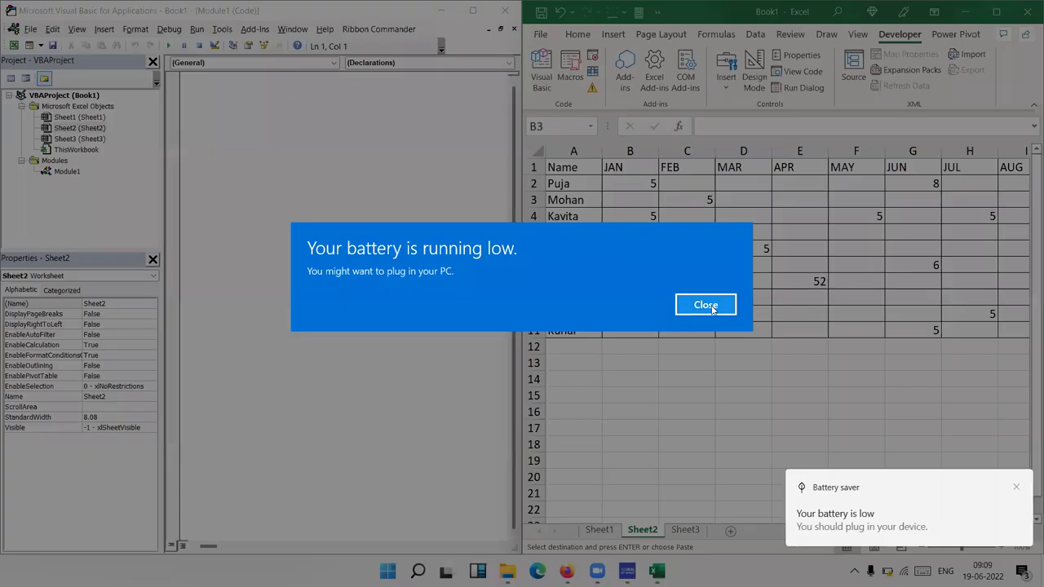
left_click(722, 304)
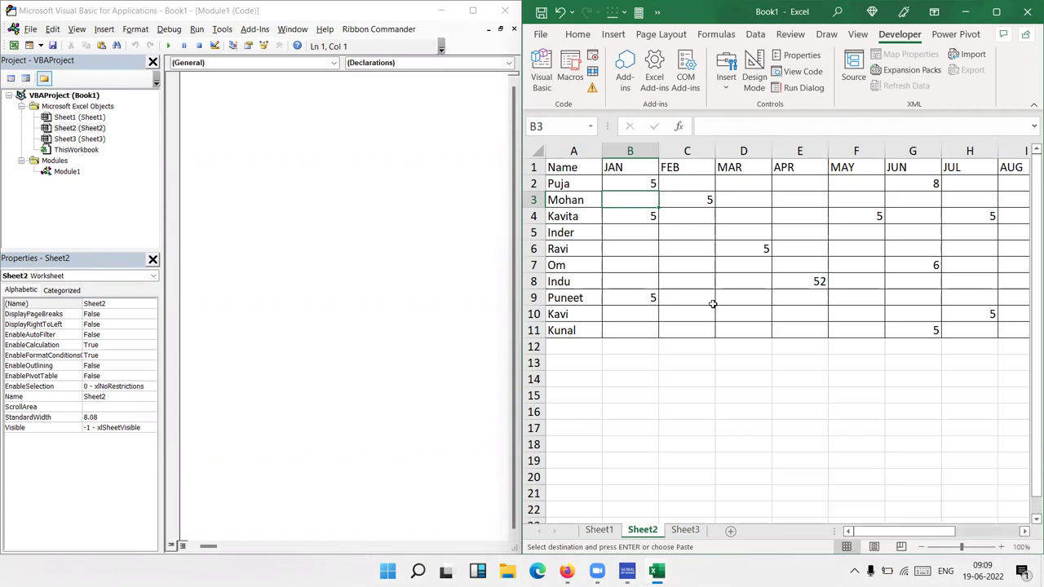
left_click(266, 128)
type("sub ")
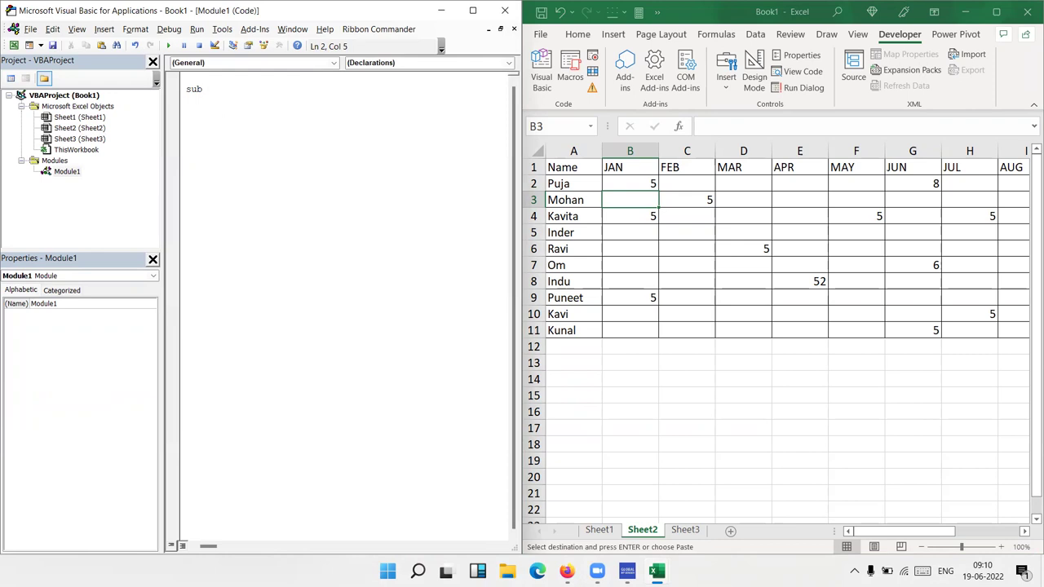
type("upd")
type("()")
key("Return")
key("Return")
key("Return")
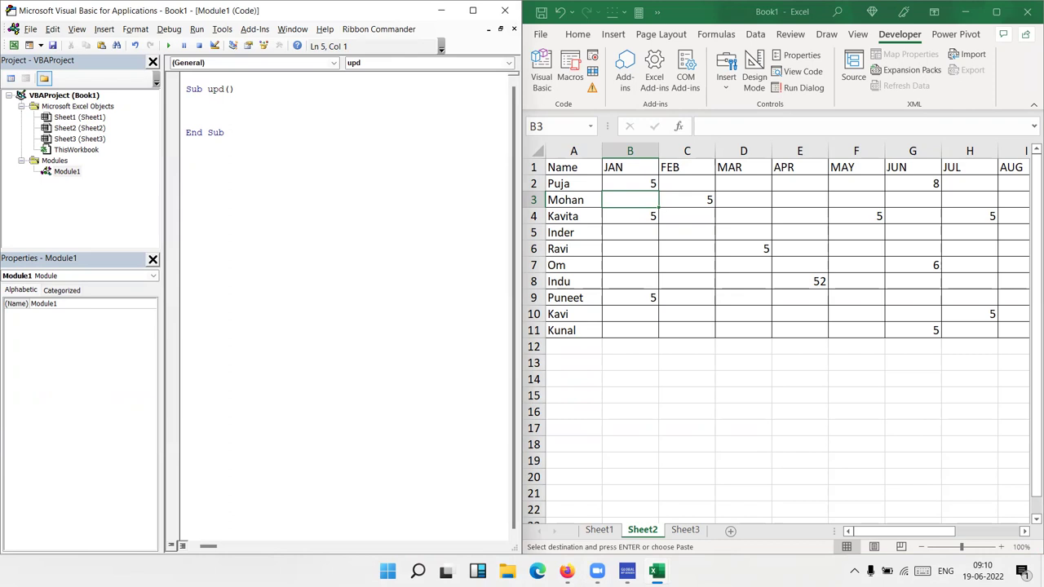
key("Return")
key("Return")
key("Return")
key("Up")
key("Up")
key("Up")
Step: Declare Dim r As Range and begin For Each r In Selection
type("dim r ")
type("as ra")
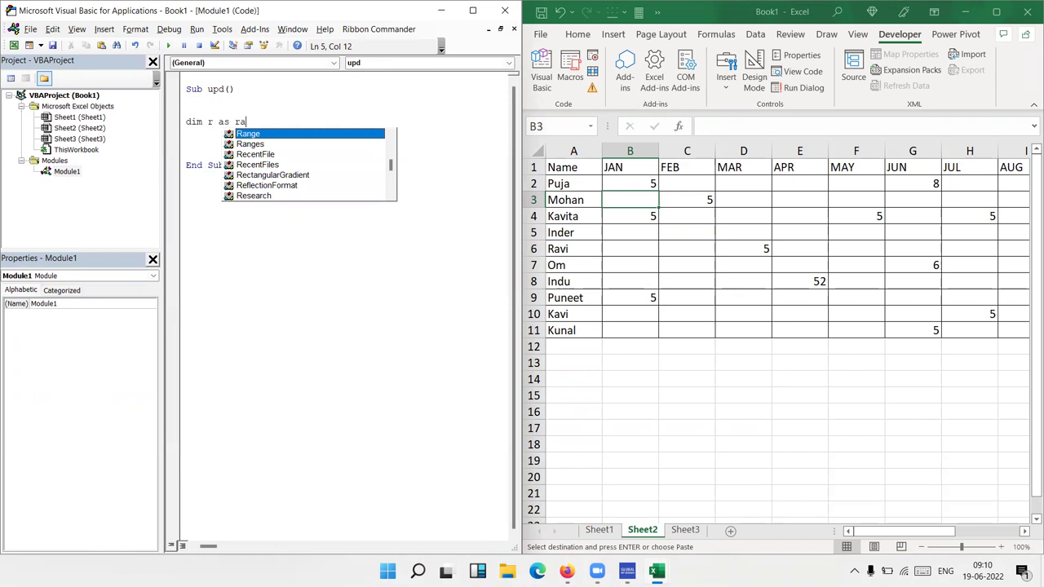
key("Tab")
key("Return")
key("Return")
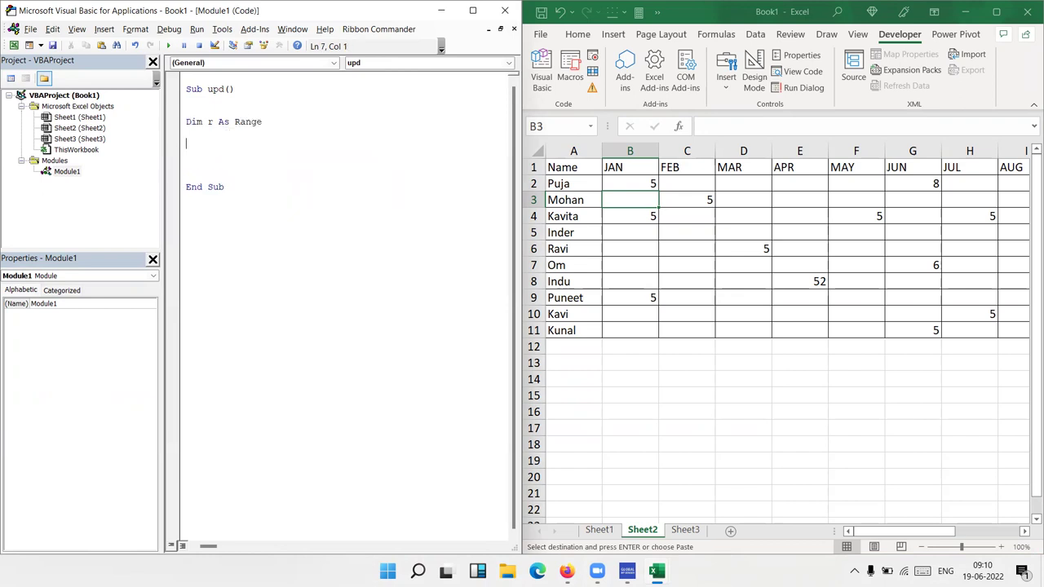
type("for each r in selection")
Step: Close the For Each loop with Next r and open a blank line inside it
key("Return")
key("Return")
key("Return")
key("Return")
type("next r")
key("Up")
key("Up")
key("Return")
key("Return")
key("Up")
key("Up")
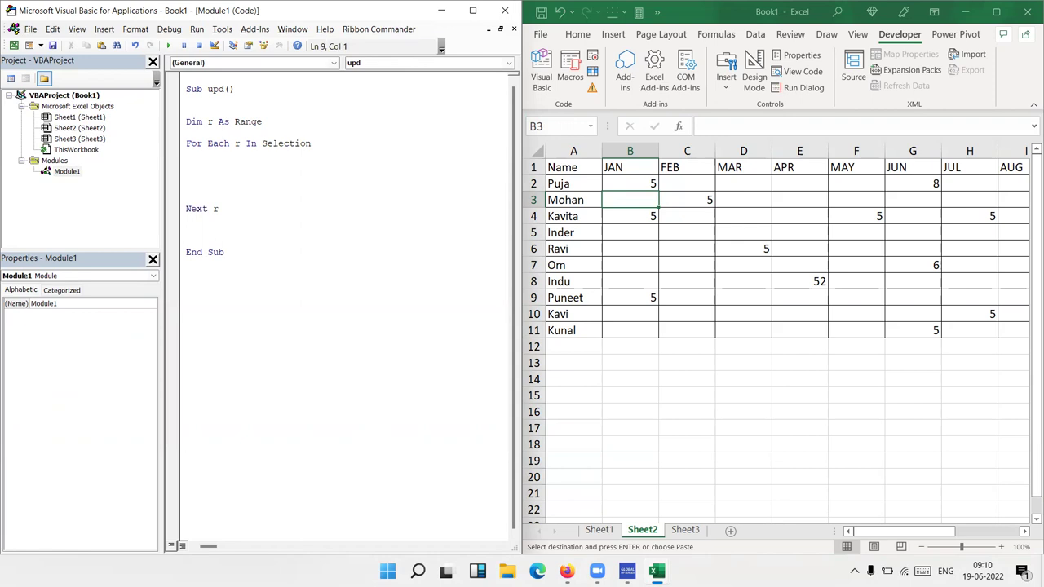
Step: Add the condition If r.Value > 0 Then inside the loop
type("if r.v")
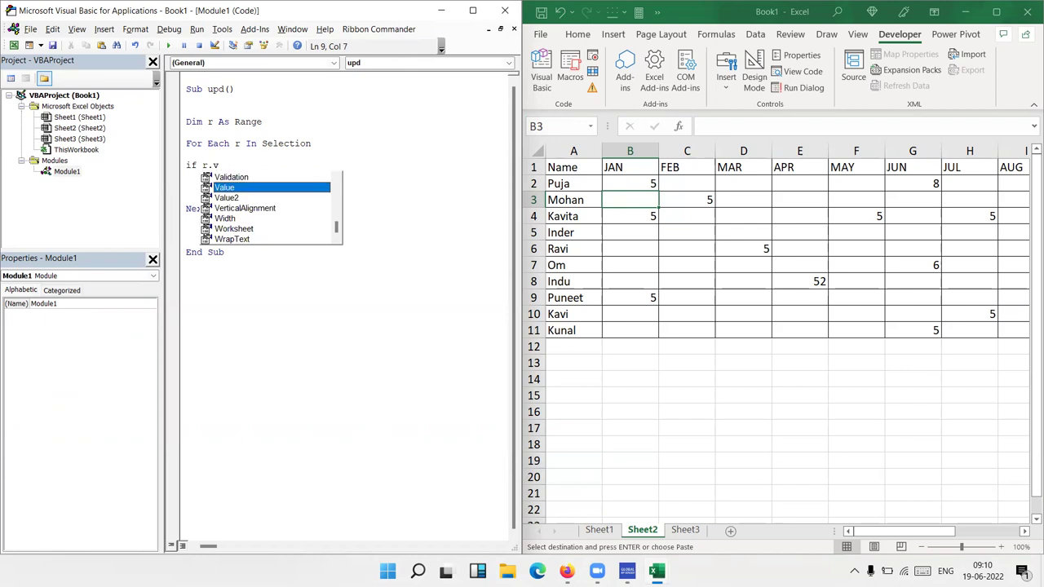
key("Tab")
type("> 0 Then")
key("Return")
Step: Write Cells(1, r.Column).Value on the next line, correcting typos
type("cel")
key("BackSpace")
key("BackSpace")
key("BackSpace")
type("cells(r")
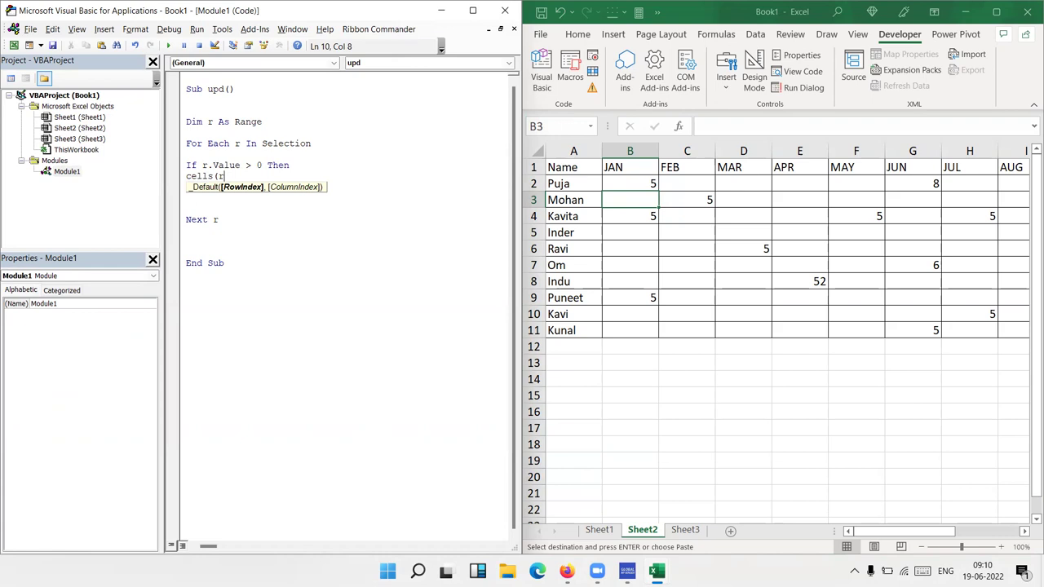
key("BackSpace")
type("1,r.")
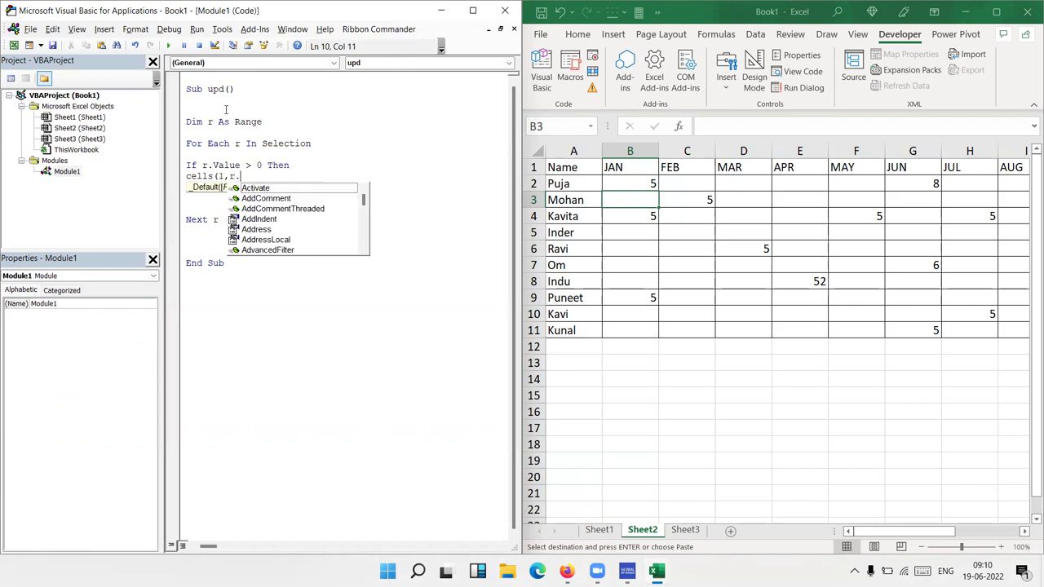
type("co")
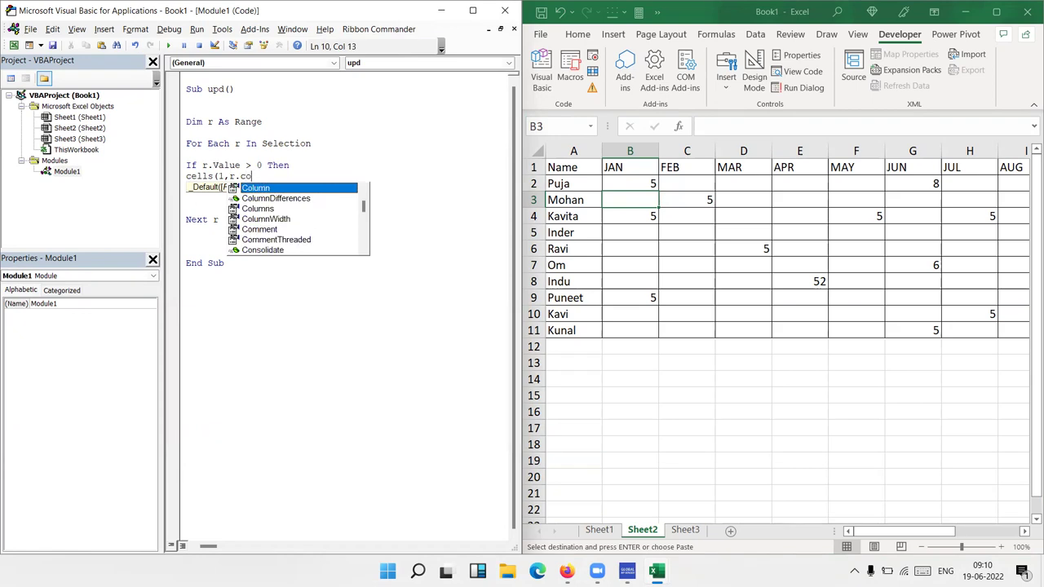
key("Tab")
type(")")
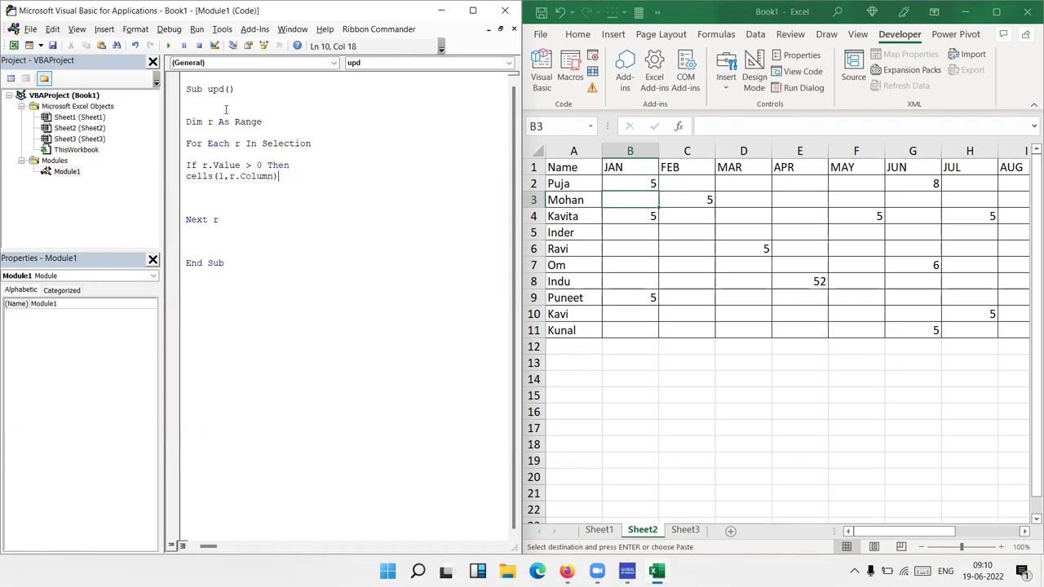
type(".v")
type("aly")
key("BackSpace")
type("ue")
Step: Prefix that line with r.Value =, add End If, and remove the extra blank line
key("Left")
key("Left")
key("Left")
key("Left")
key("Left")
key("Left")
key("Left")
key("Left")
key("Left")
type("r.v")
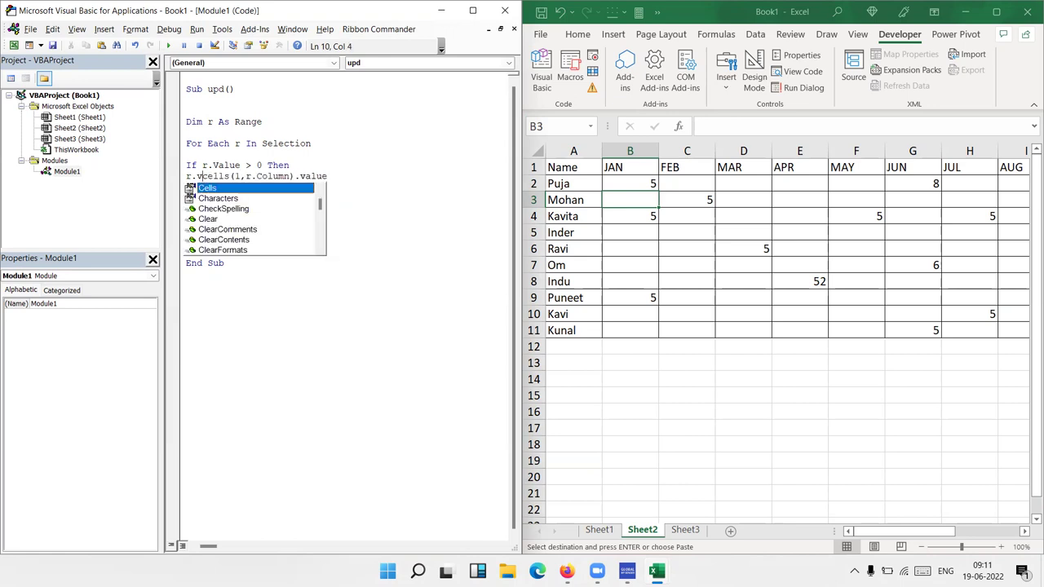
type("alue")
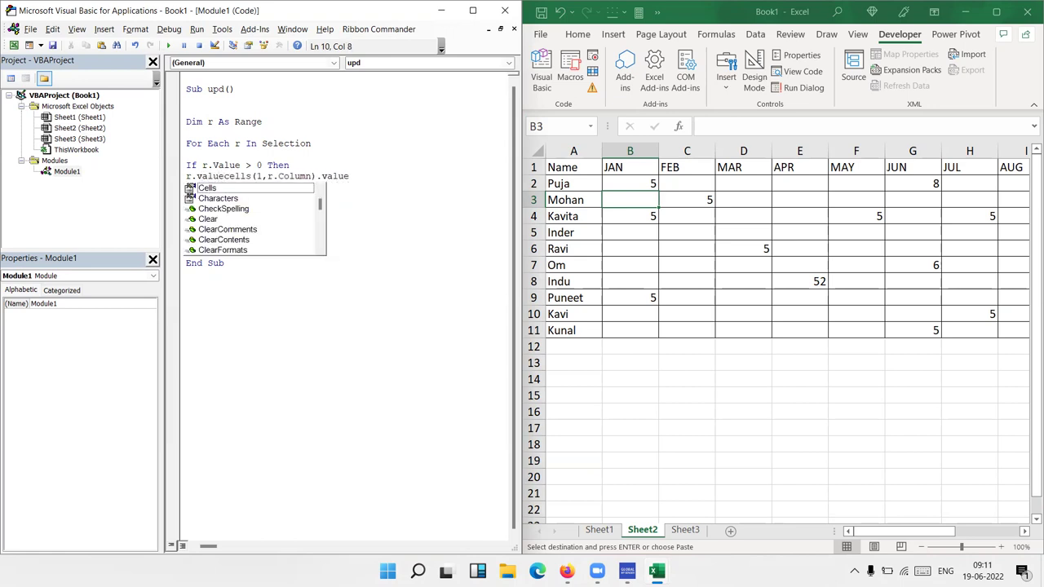
type(" =")
key("Down")
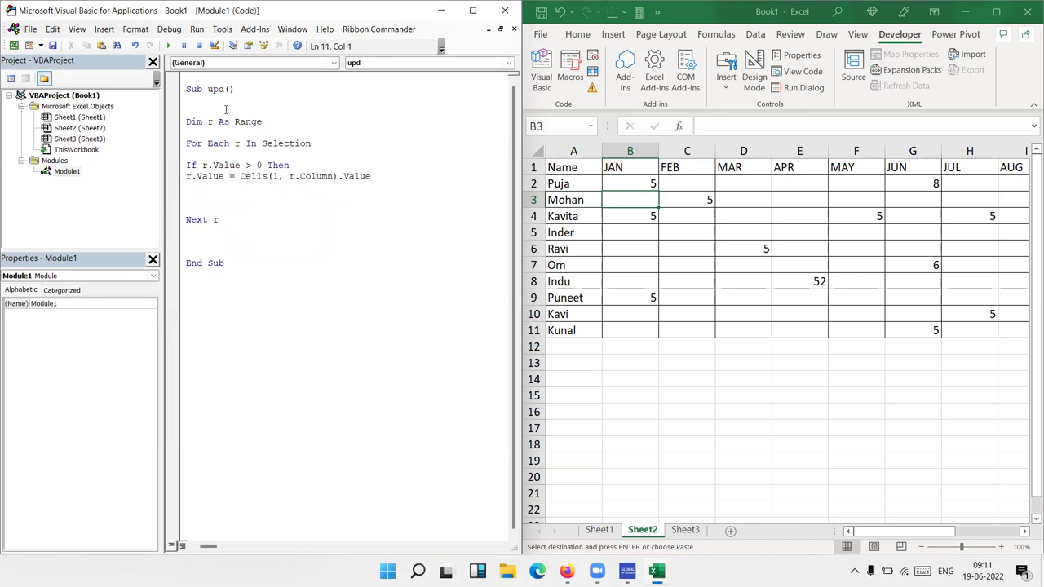
type("end if")
key("Down")
key("Delete")
Step: Select the Sheet2 numbers B2:H11 and run the upd macro from the Macros dialog
mouse_move(630, 183)
left_mouse_down()
mouse_move(977, 313)
mouse_move(991, 334)
left_mouse_up()
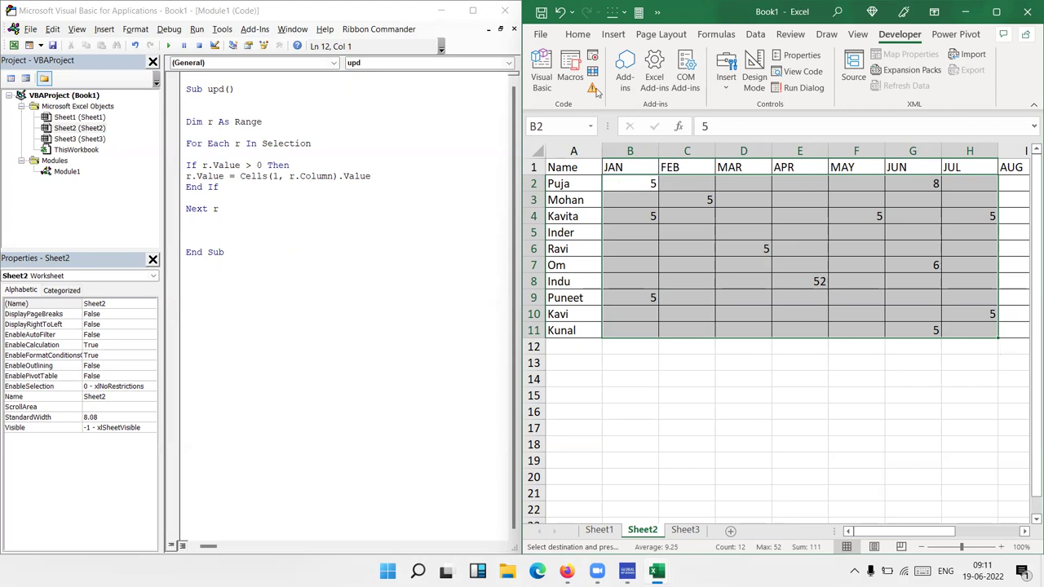
left_click(570, 77)
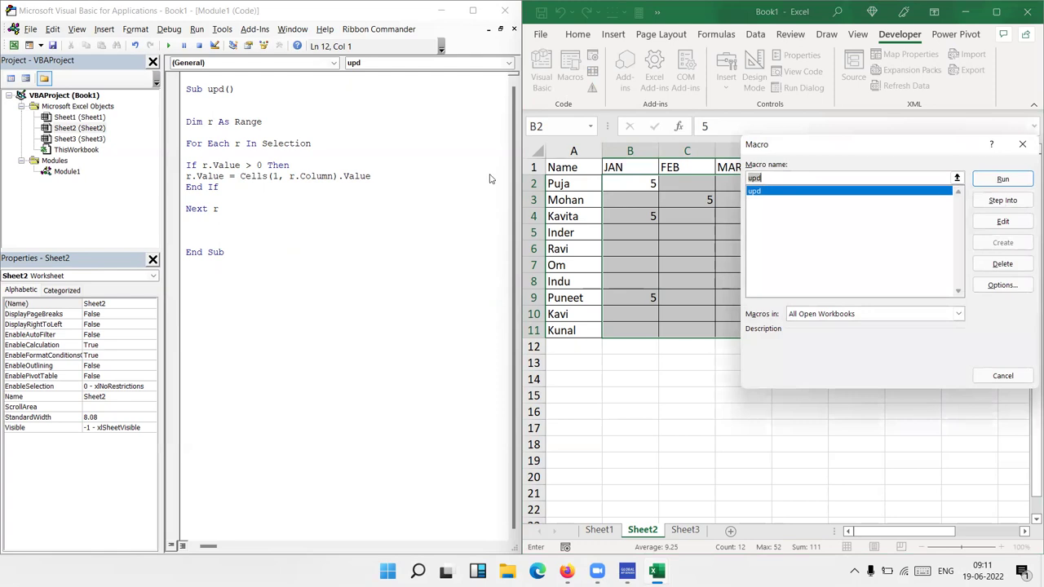
left_click_drag(795, 153, 340, 214)
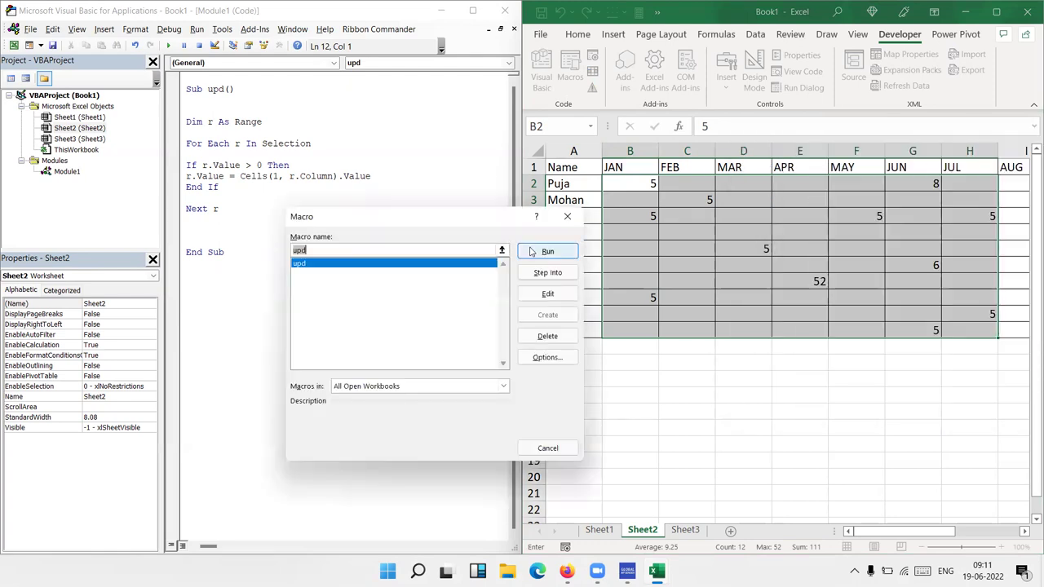
left_click(532, 249)
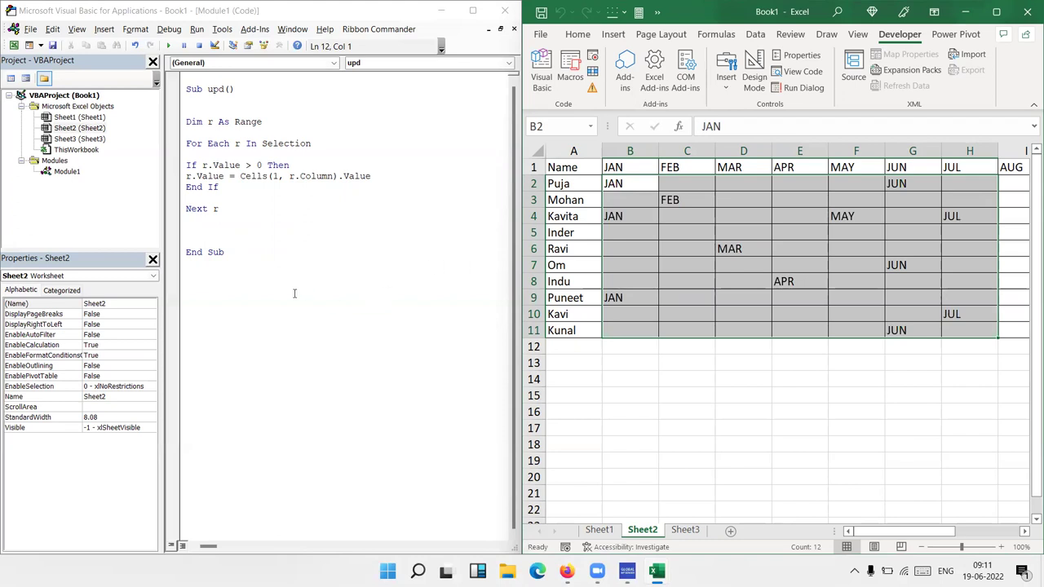
left_click_drag(295, 293, 237, 105)
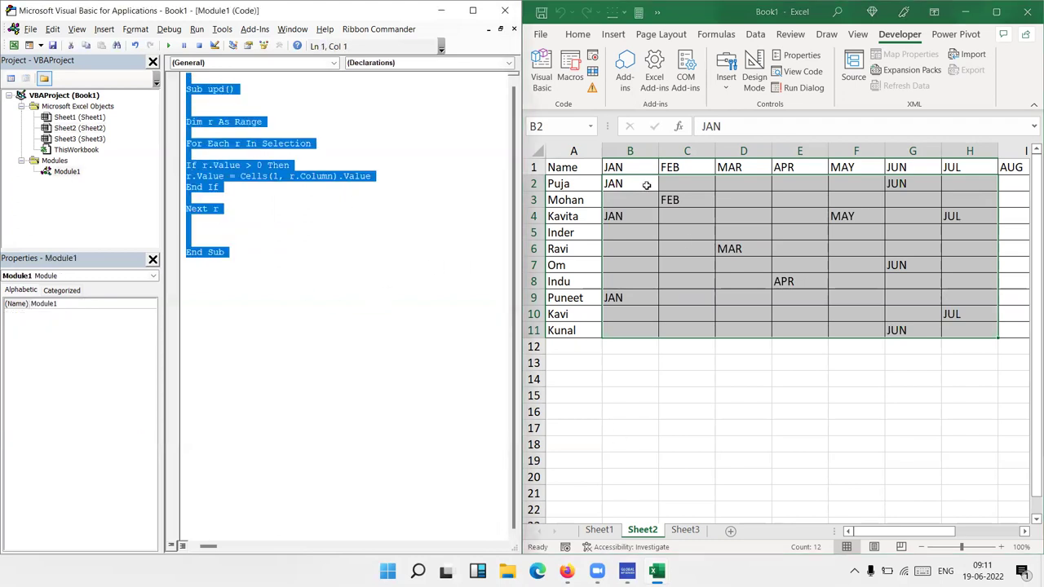
left_click(688, 214)
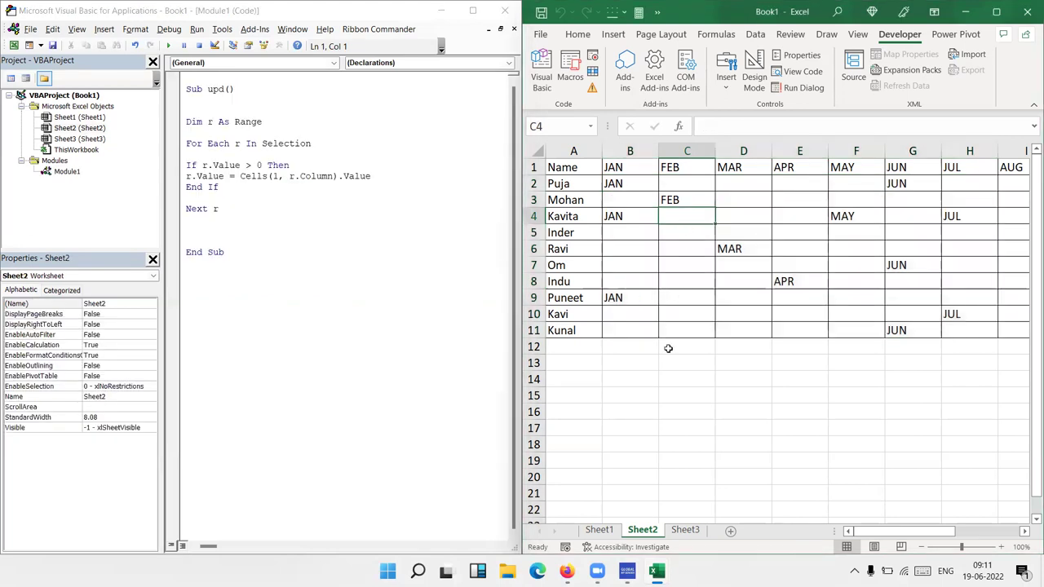
left_click(599, 532)
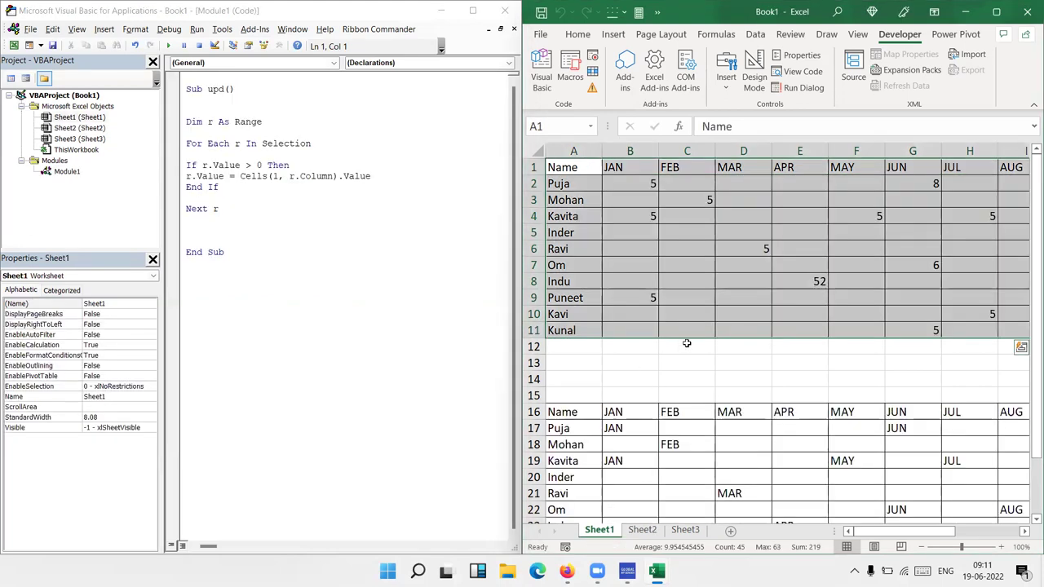
left_click(722, 237)
left_click(749, 507)
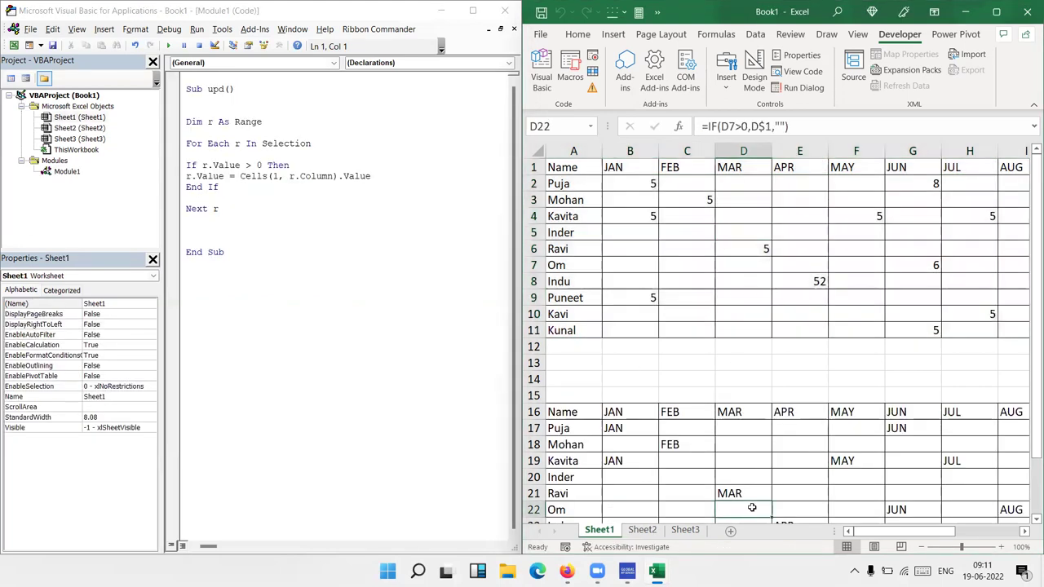
left_click(643, 531)
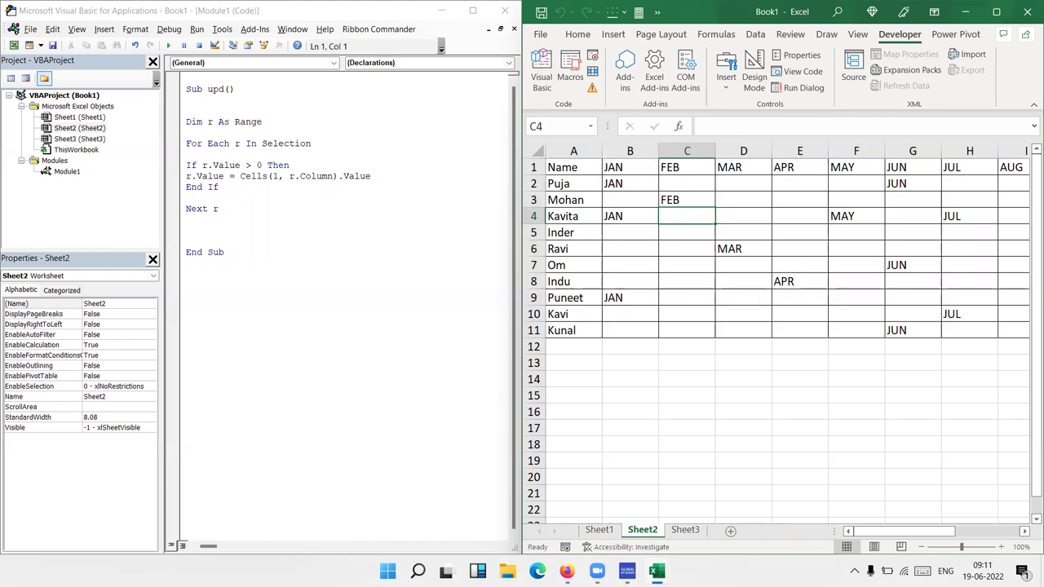
left_click(713, 382)
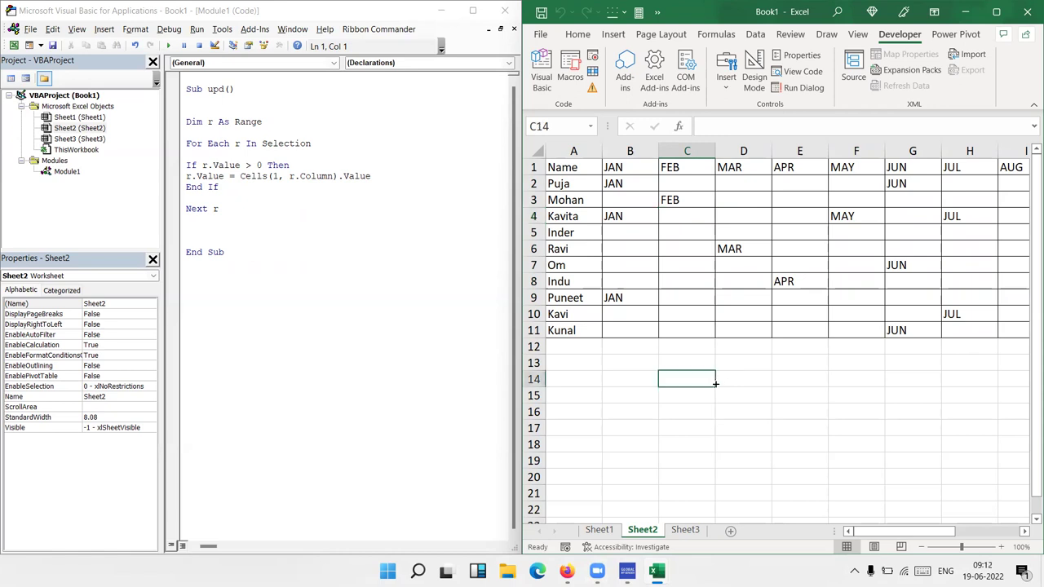